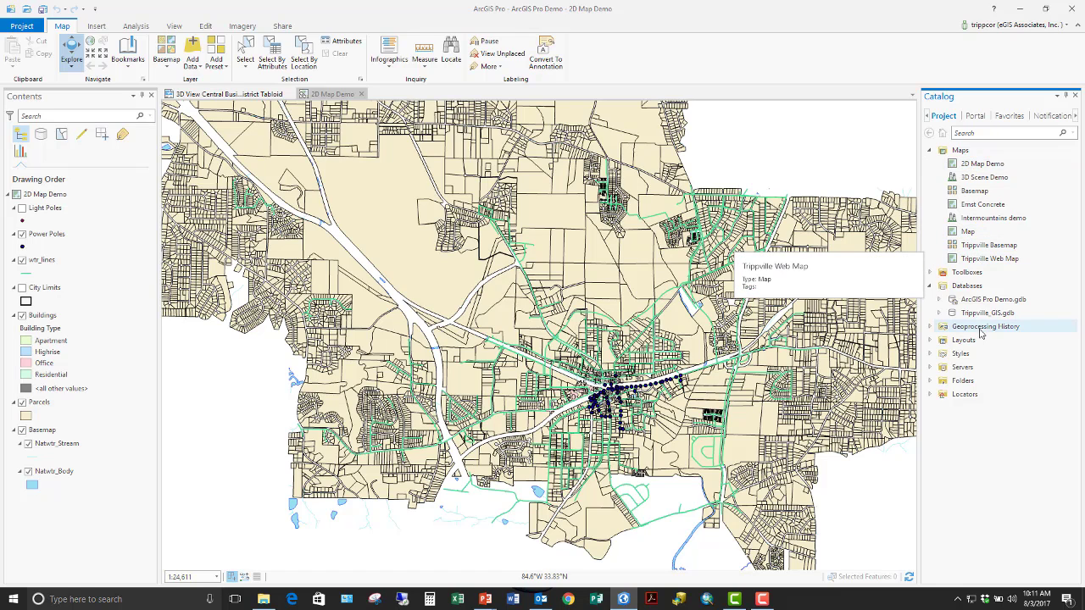
- Examine the project's layouts, styles, servers and folders, and view the 3D View Central Business District Tabloid layout before returning to the 2D map
left_click(931, 341)
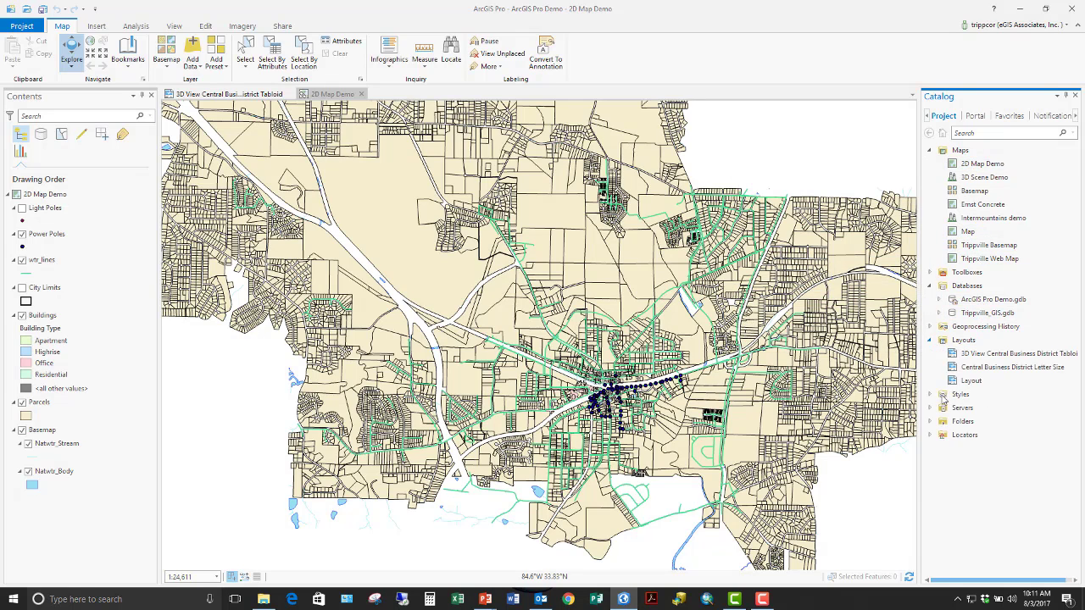
double_click(1003, 395)
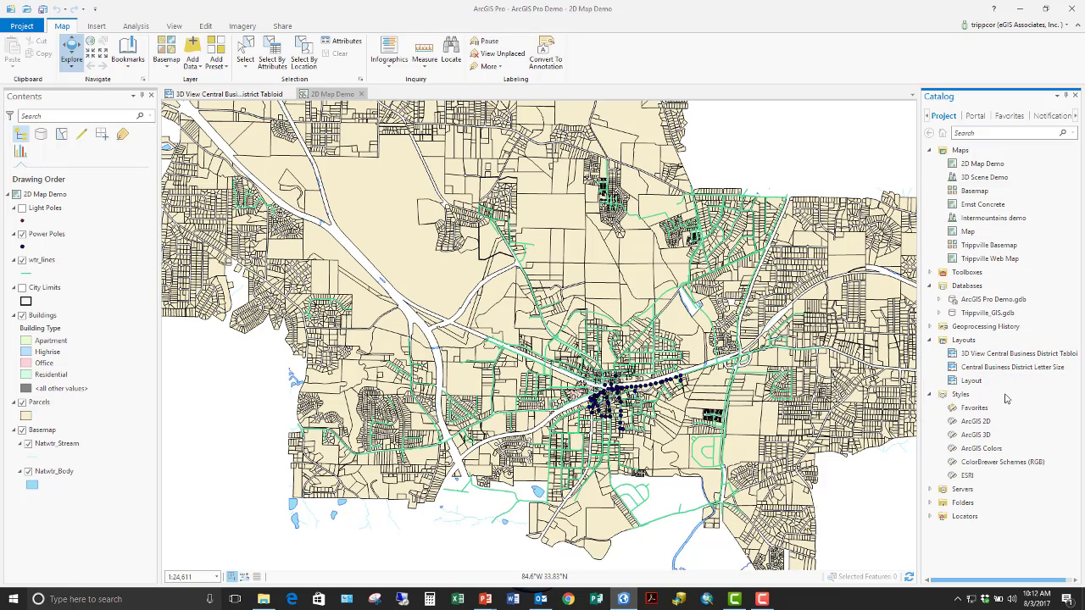
left_click(931, 490)
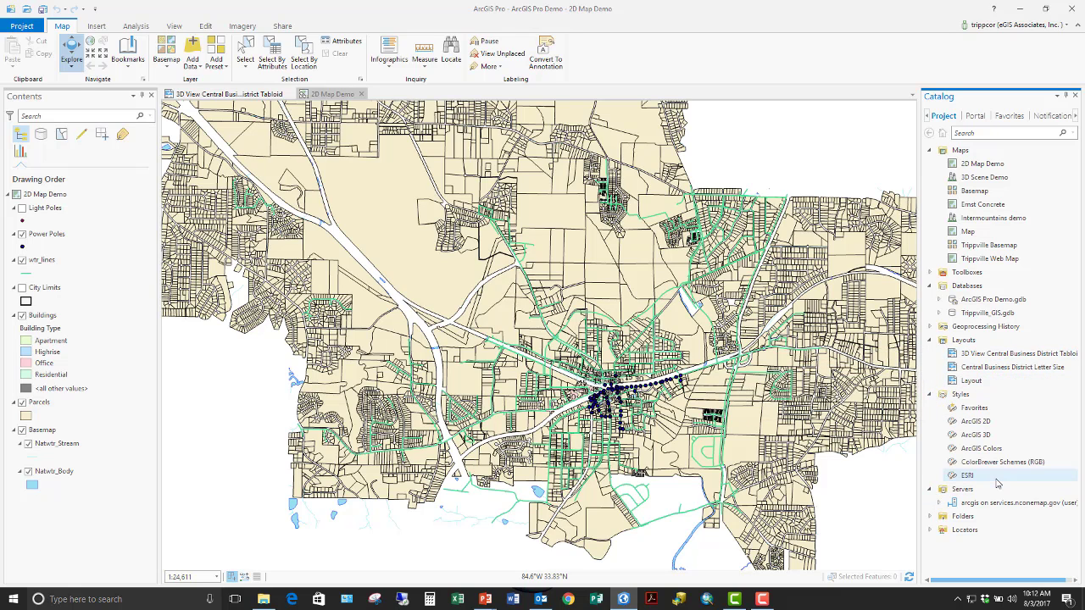
left_click(931, 517)
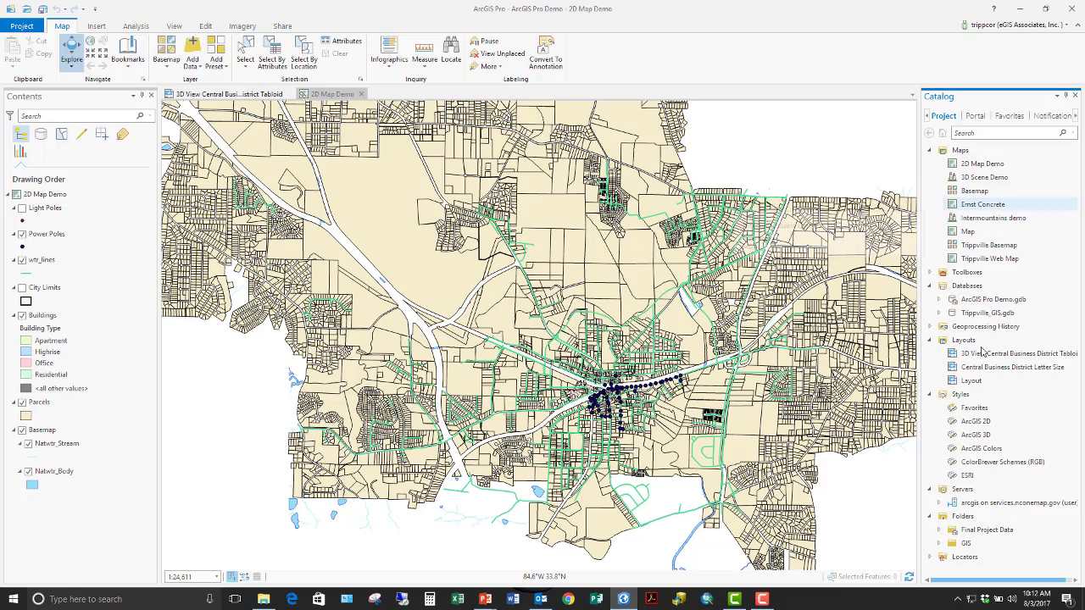
left_click(241, 94)
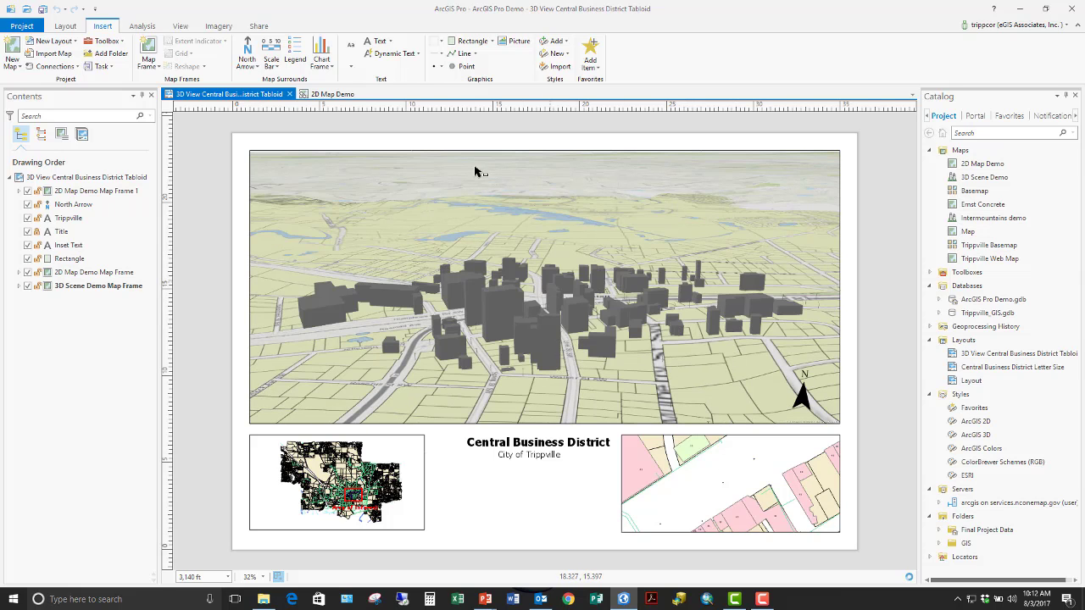
left_click(332, 95)
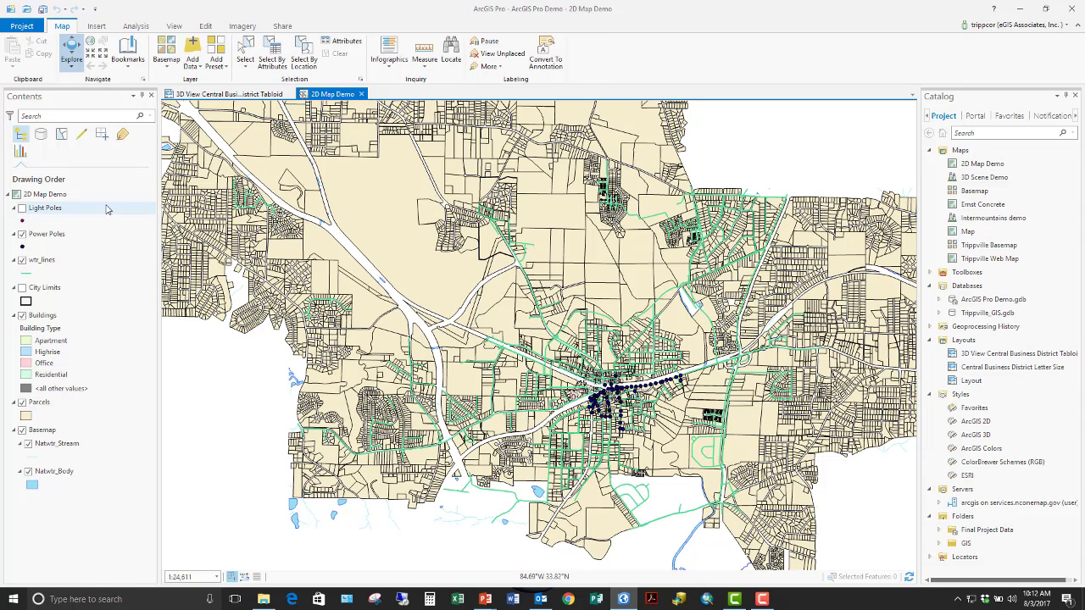
- Create a new project named Template Demo from the Blank template, without saving changes to the current project
left_click(22, 27)
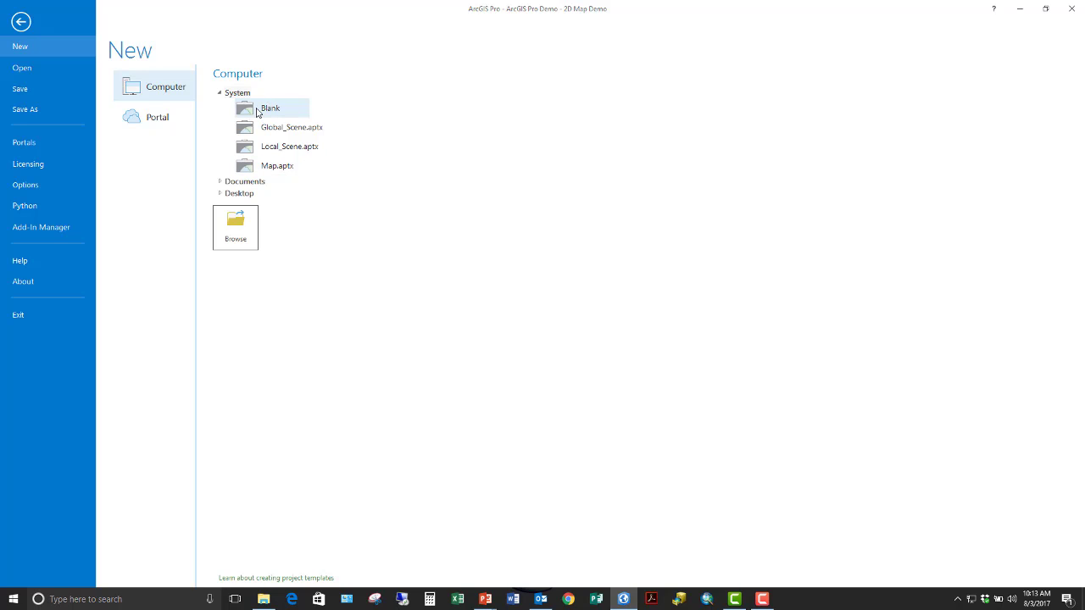
left_click(258, 112)
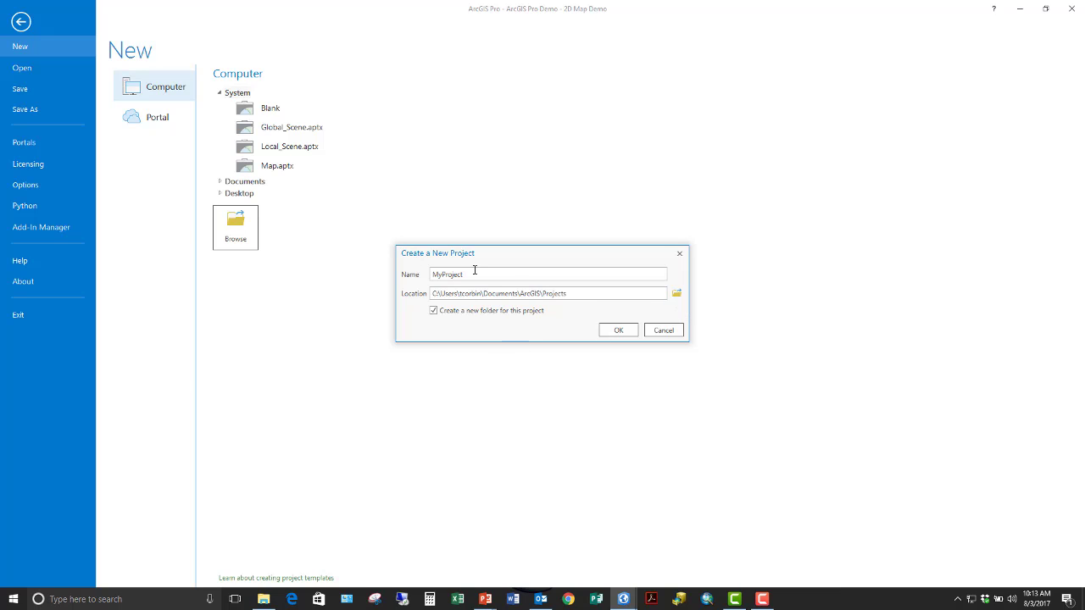
left_click_drag(472, 273, 387, 273)
type("1")
type("emplate Demo")
left_click(615, 328)
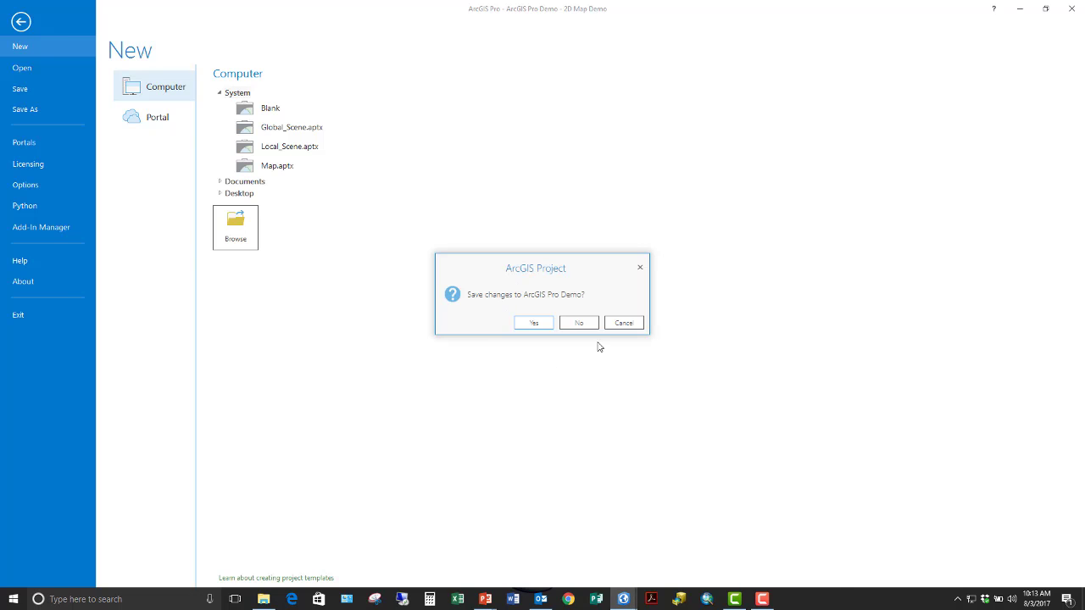
left_click(579, 324)
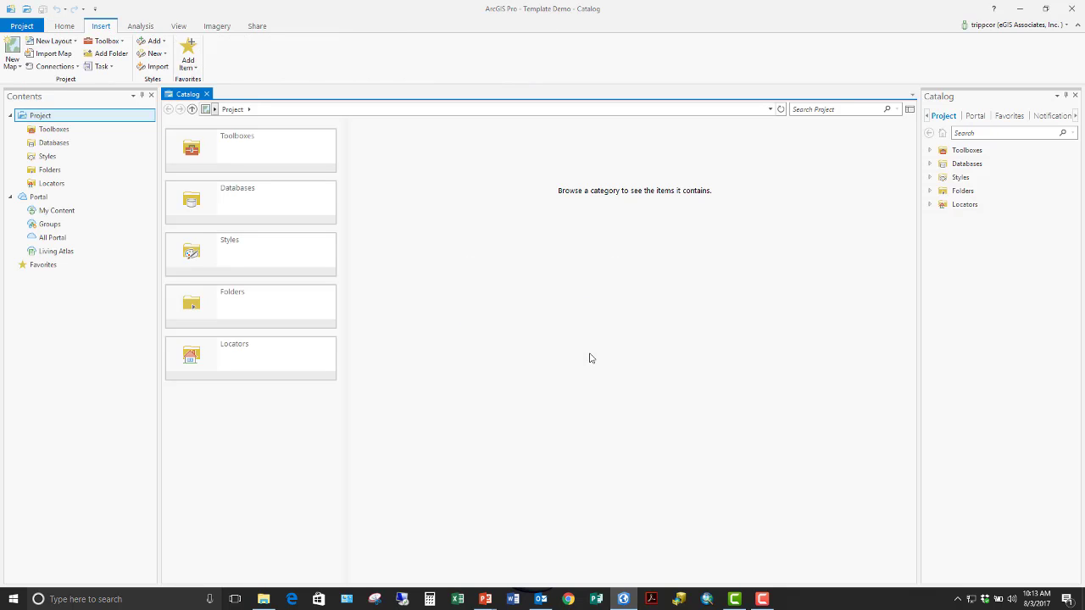
- Examine the toolboxes, databases, styles and folders that the new project contains
left_click(930, 151)
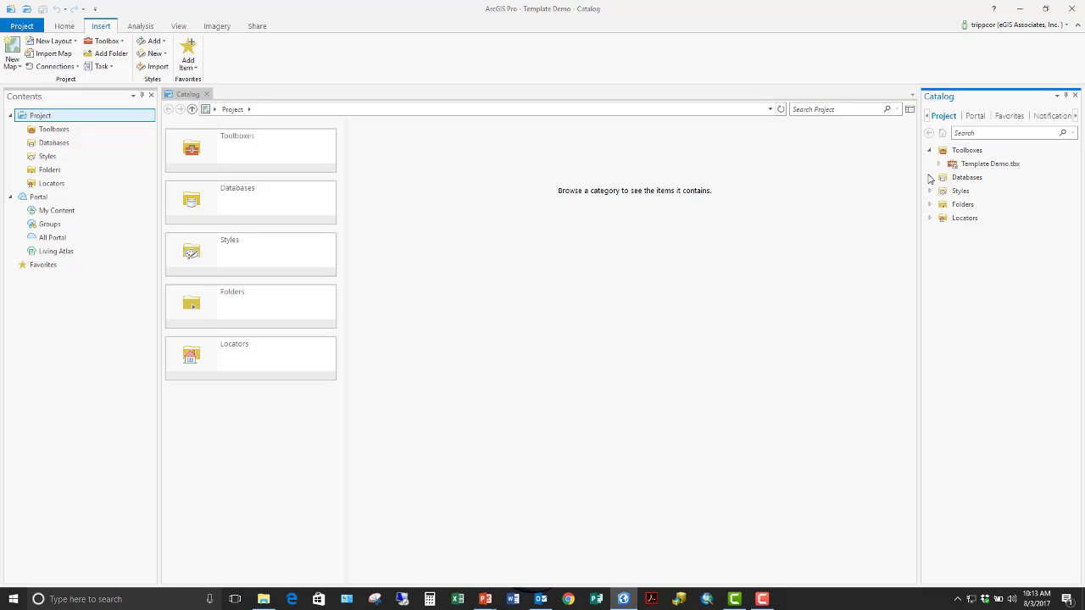
left_click(929, 177)
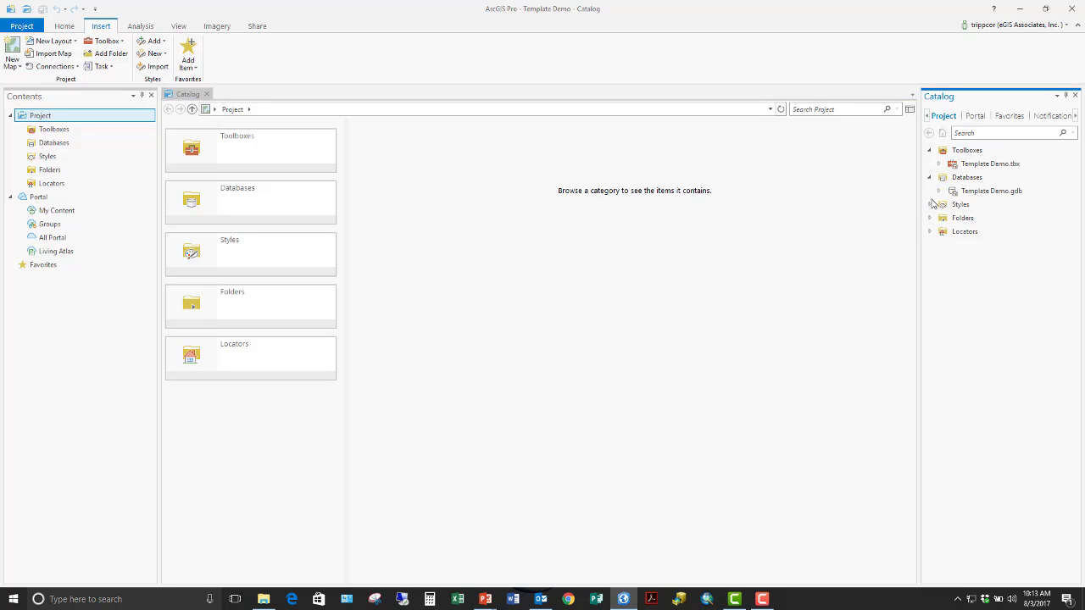
left_click(930, 205)
left_click(930, 285)
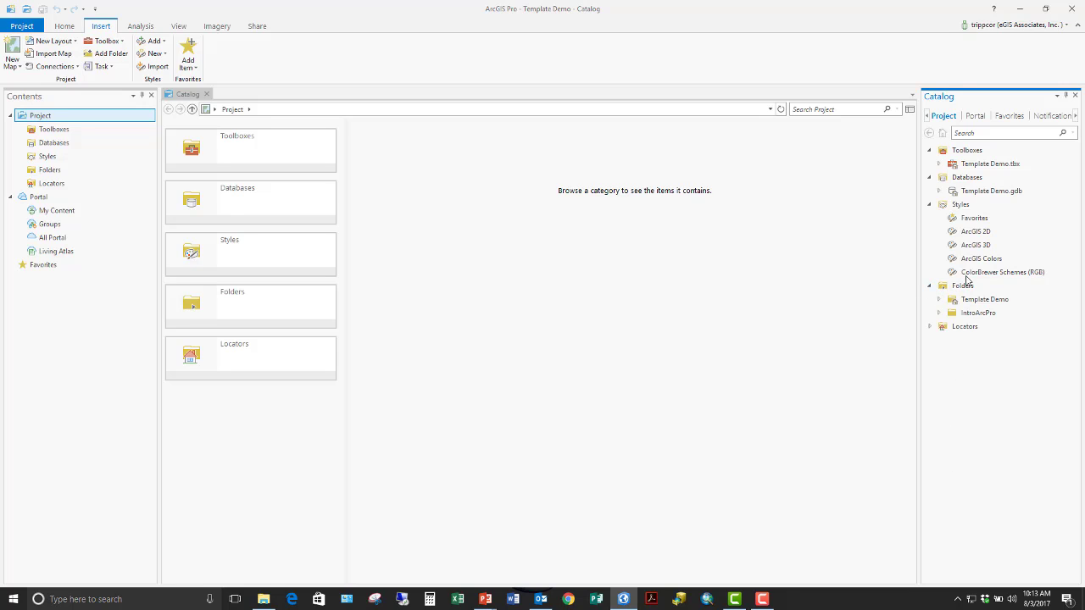
mouse_move(1000, 166)
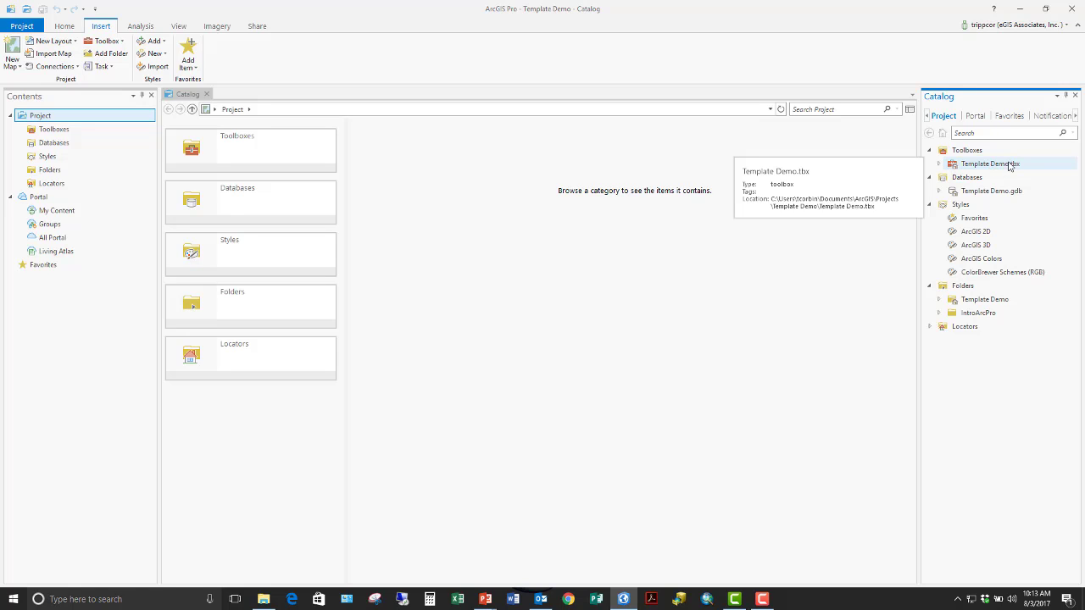
mouse_move(987, 192)
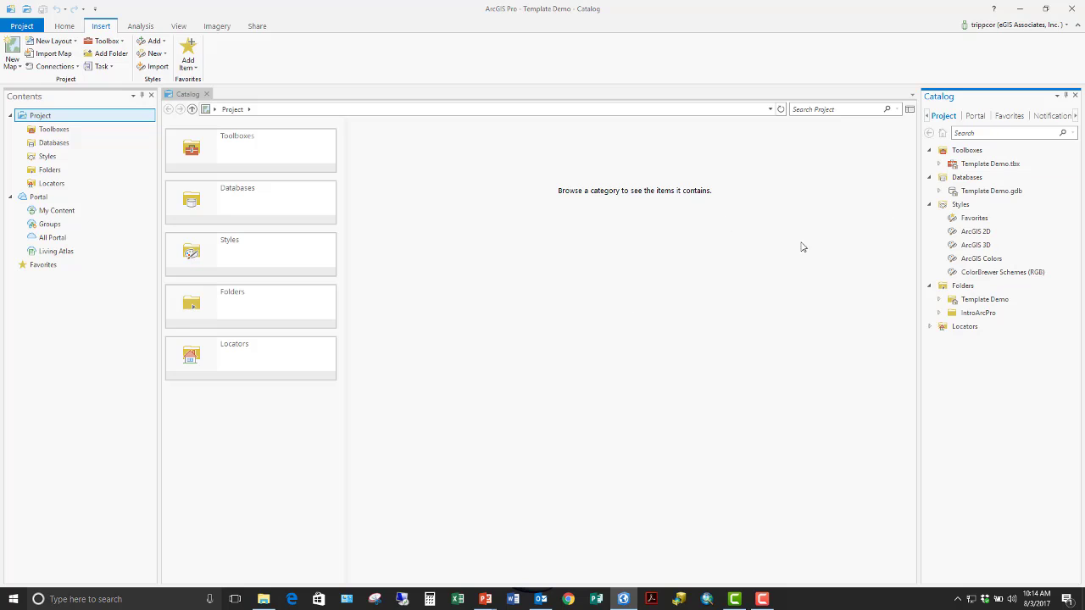
- Add a new map to the project
right_click(958, 380)
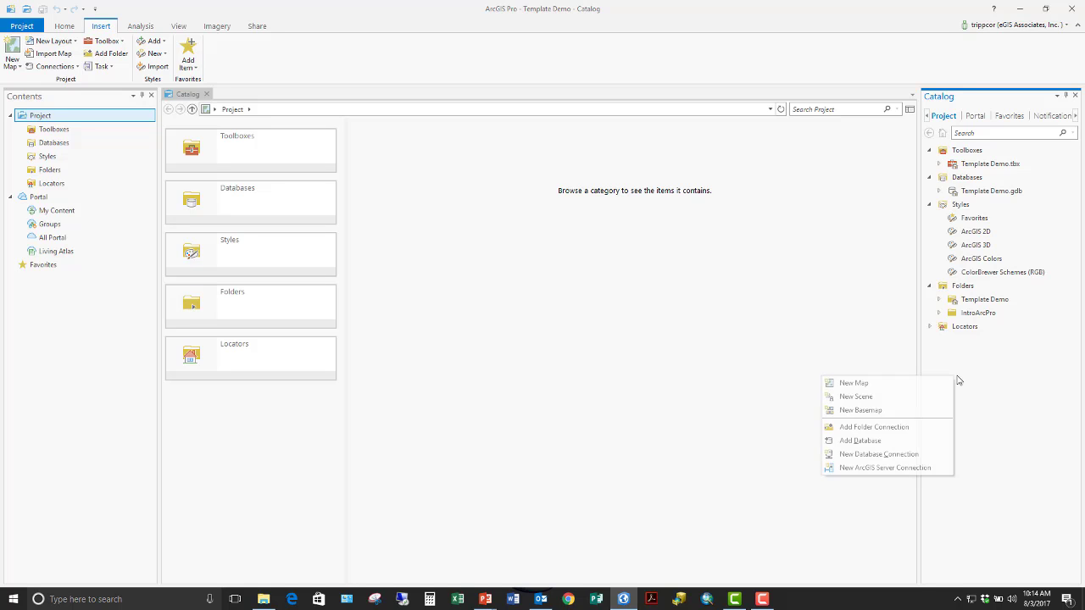
left_click(917, 383)
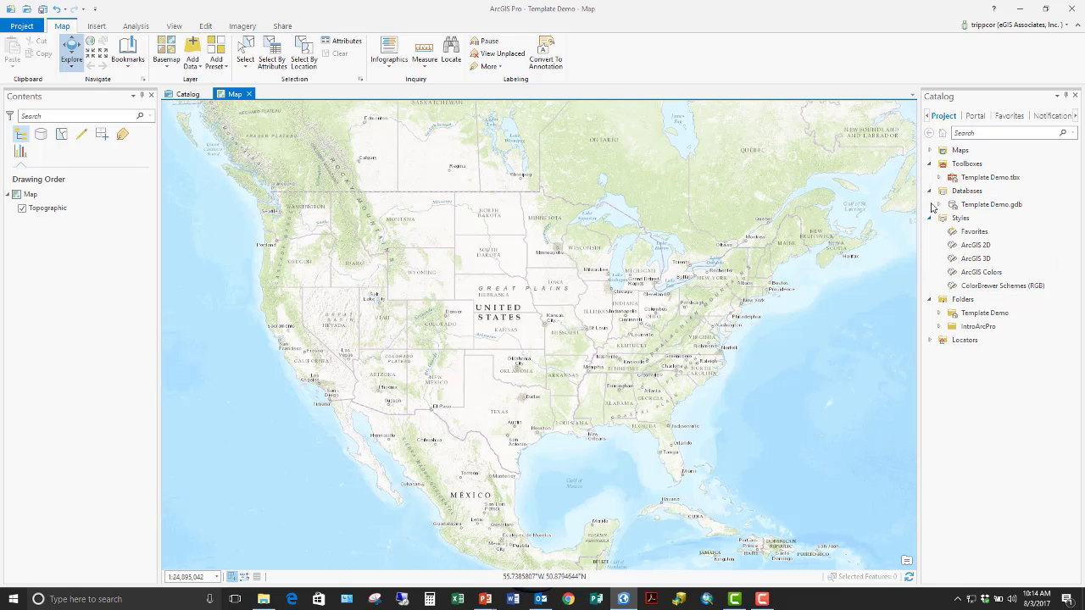
- Add the existing geodatabase Trippville_GIS.gdb from C:\Student\IntroArcPro\Databases to the project
right_click(964, 192)
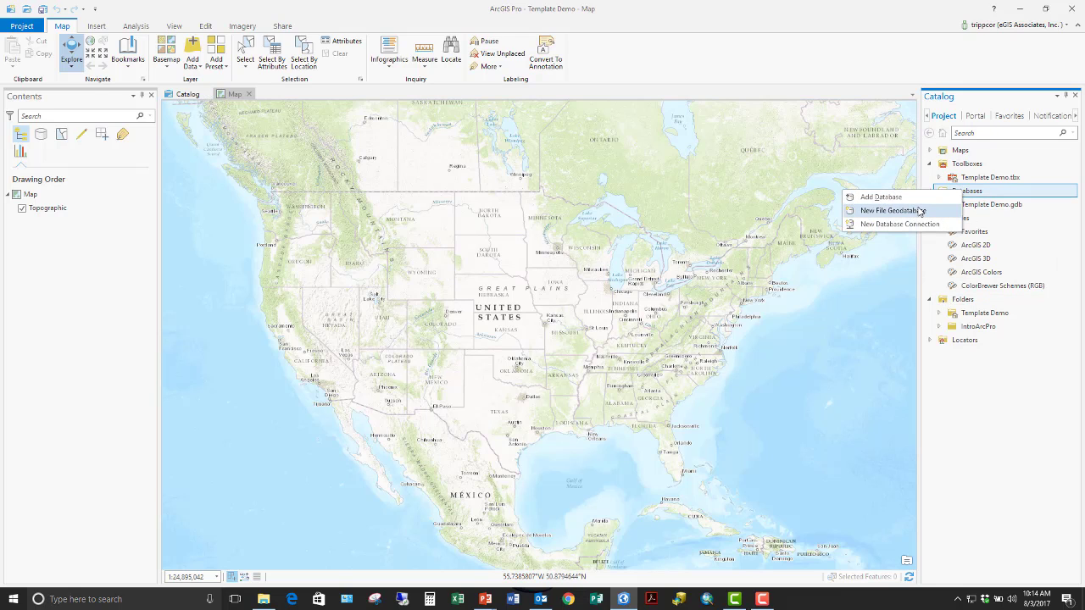
left_click(881, 197)
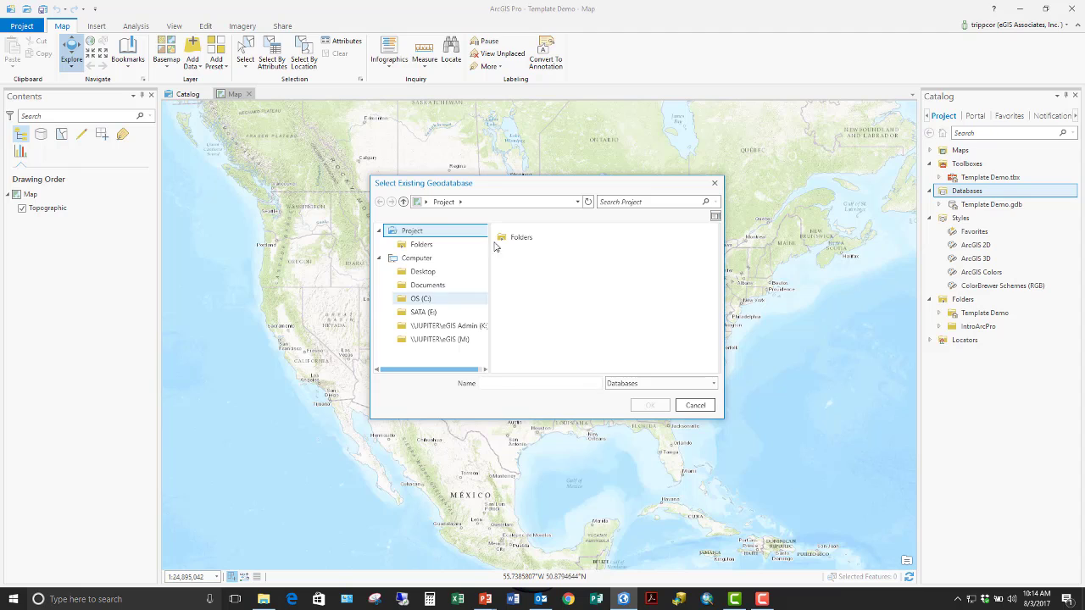
left_click(434, 300)
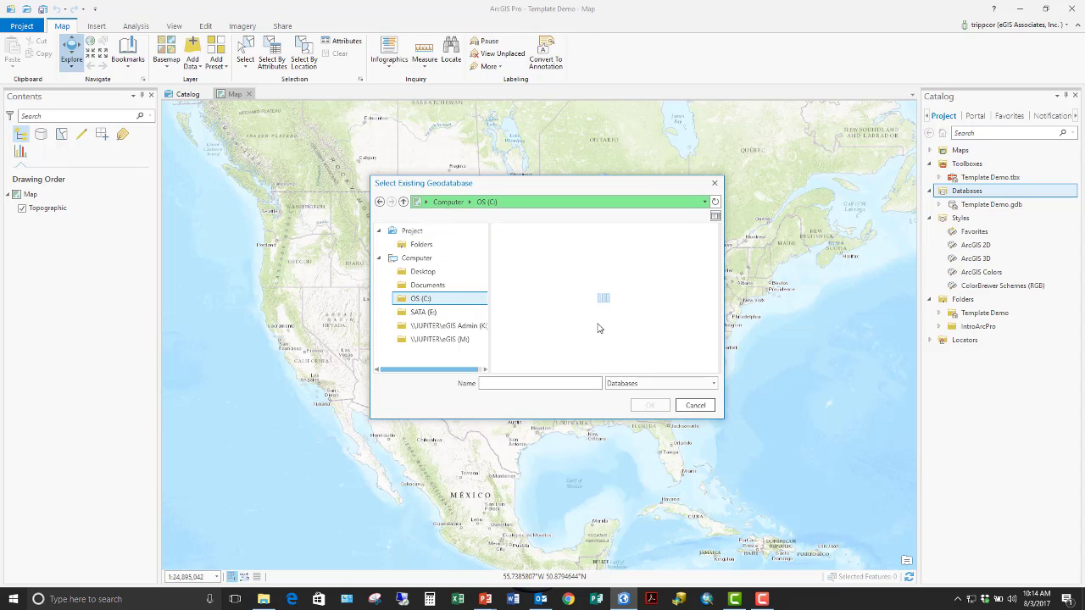
scroll(589, 339, "down", 2)
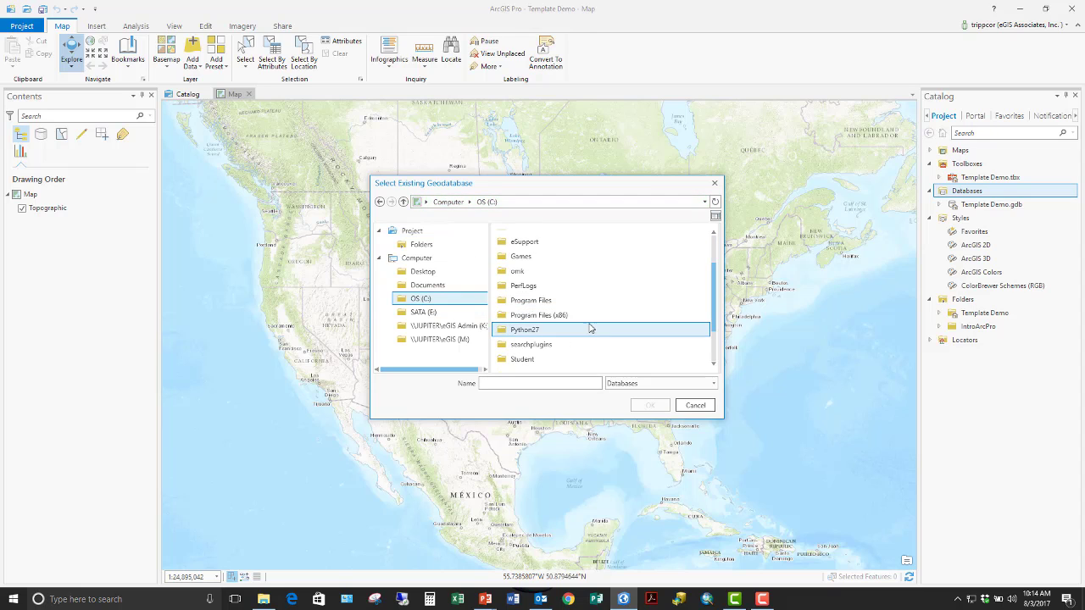
double_click(543, 360)
left_click(534, 255)
double_click(535, 256)
scroll(552, 324, "down", 3)
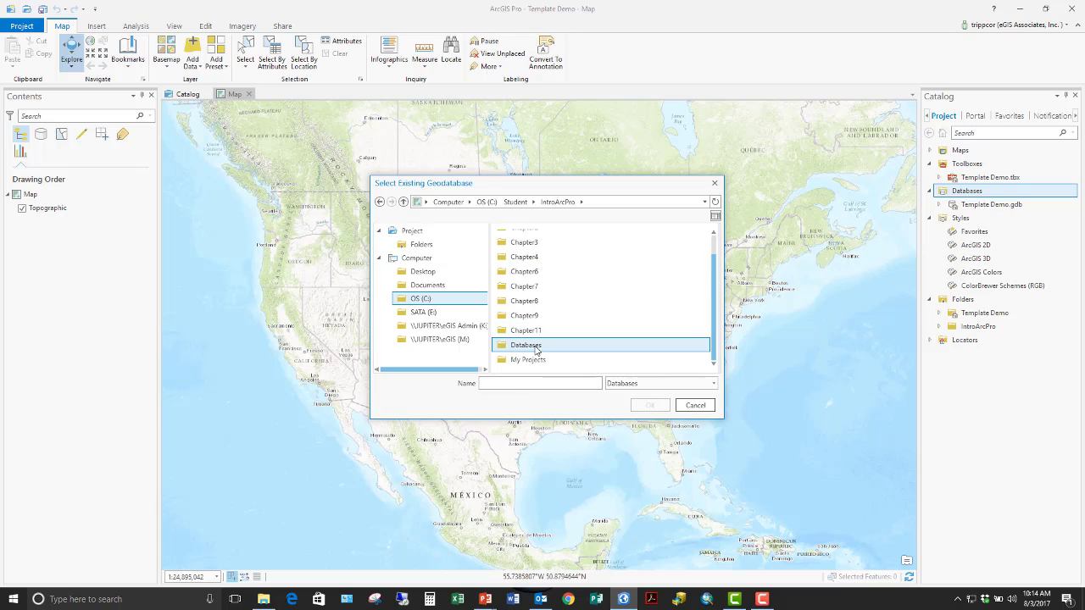
double_click(543, 340)
left_click(546, 254)
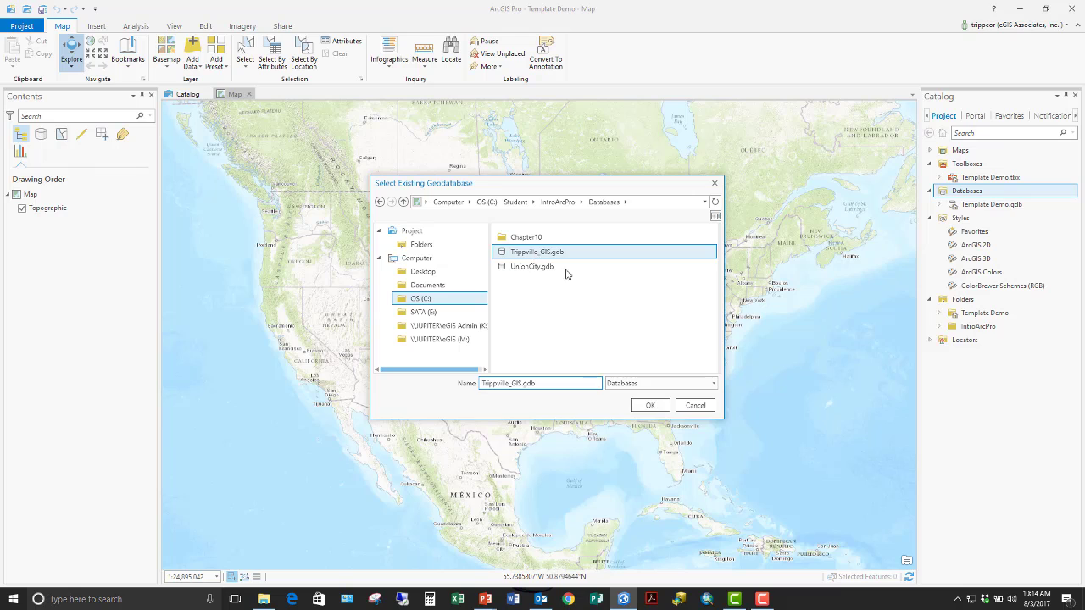
left_click(652, 405)
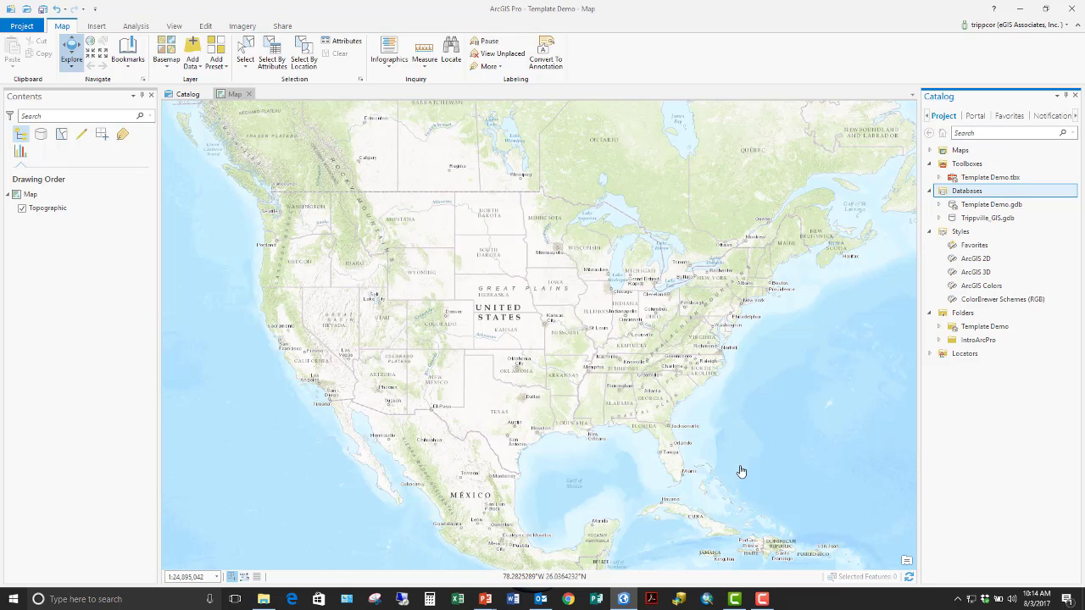
- Add the City_Limit and County_Limit feature classes from the Base dataset of Trippville_GIS.gdb to the map
left_click(937, 219)
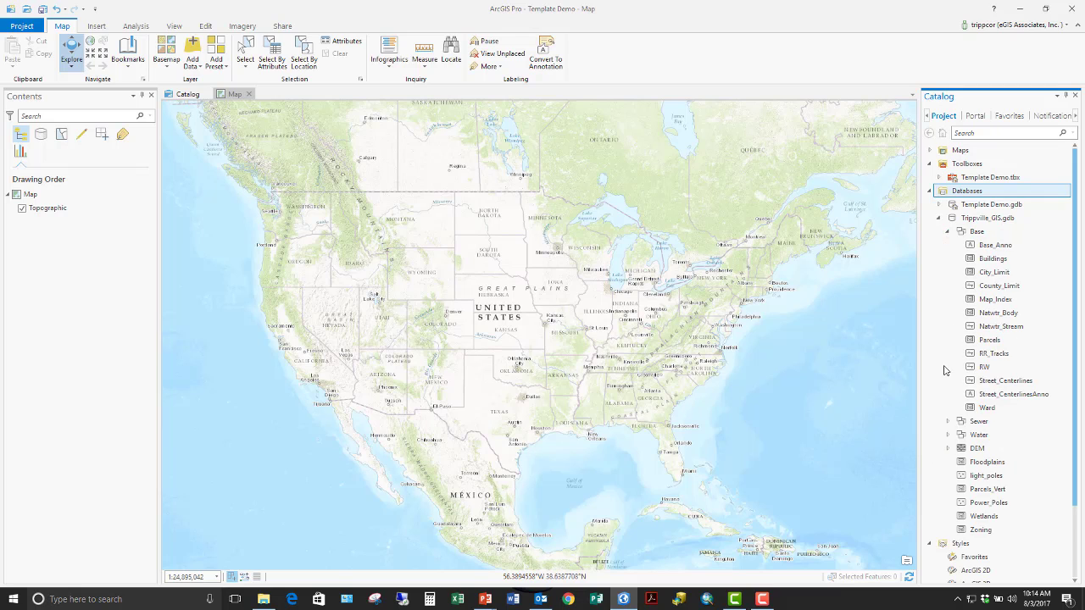
mouse_move(985, 275)
left_click_drag(985, 275, 698, 332)
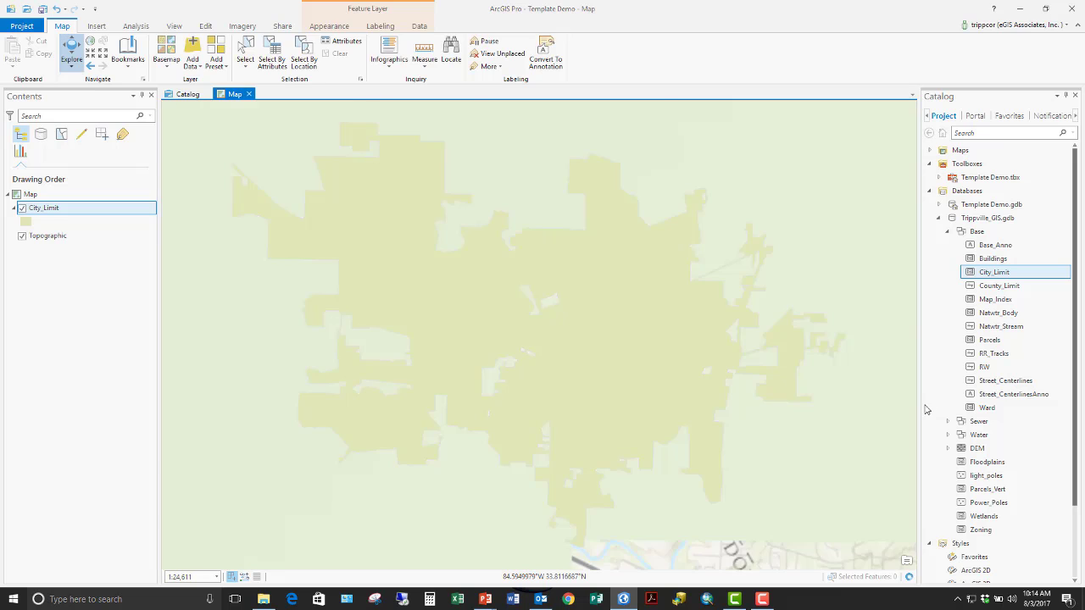
left_click(998, 287)
left_click_drag(998, 287, 642, 376)
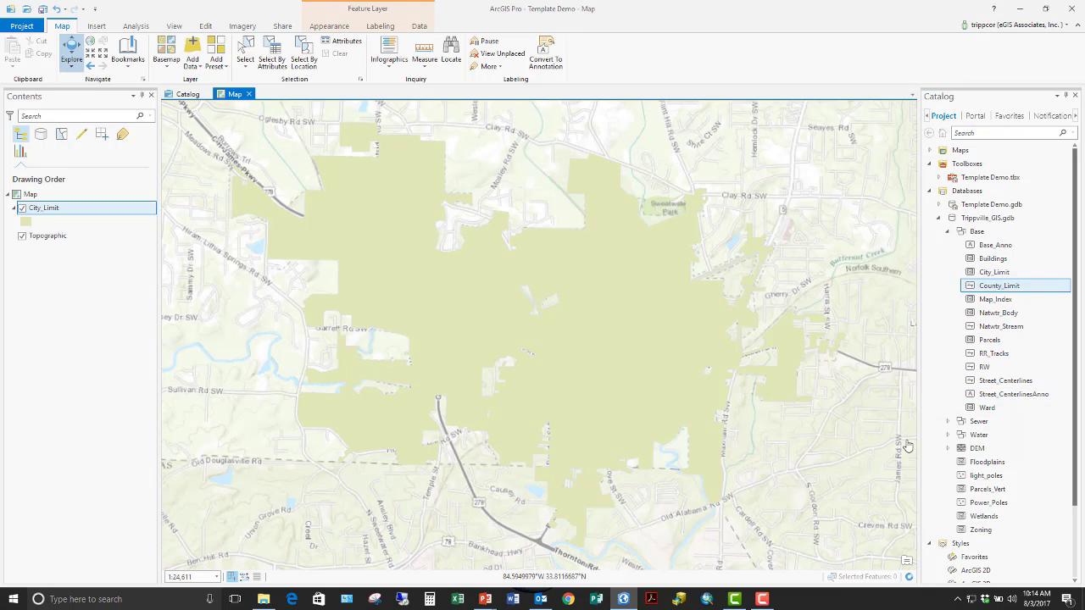
- Add the Natwtr_Stream, Natwtr_Body and RR_Tracks feature classes to the map, and collapse the Base dataset
left_click(1000, 326)
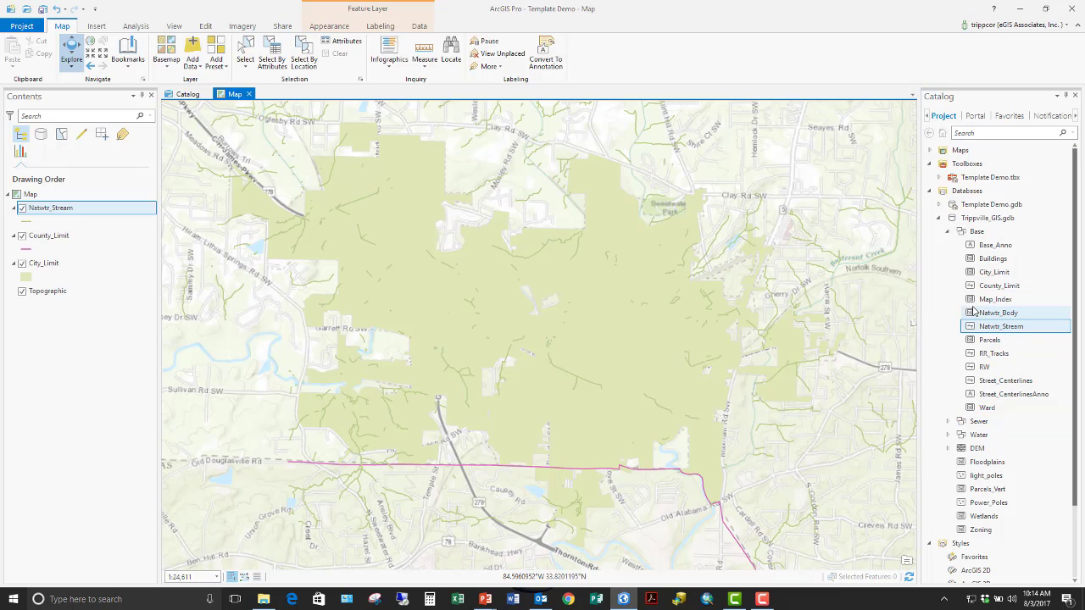
mouse_move(998, 313)
left_mouse_down()
mouse_move(528, 279)
mouse_move(848, 477)
left_mouse_up()
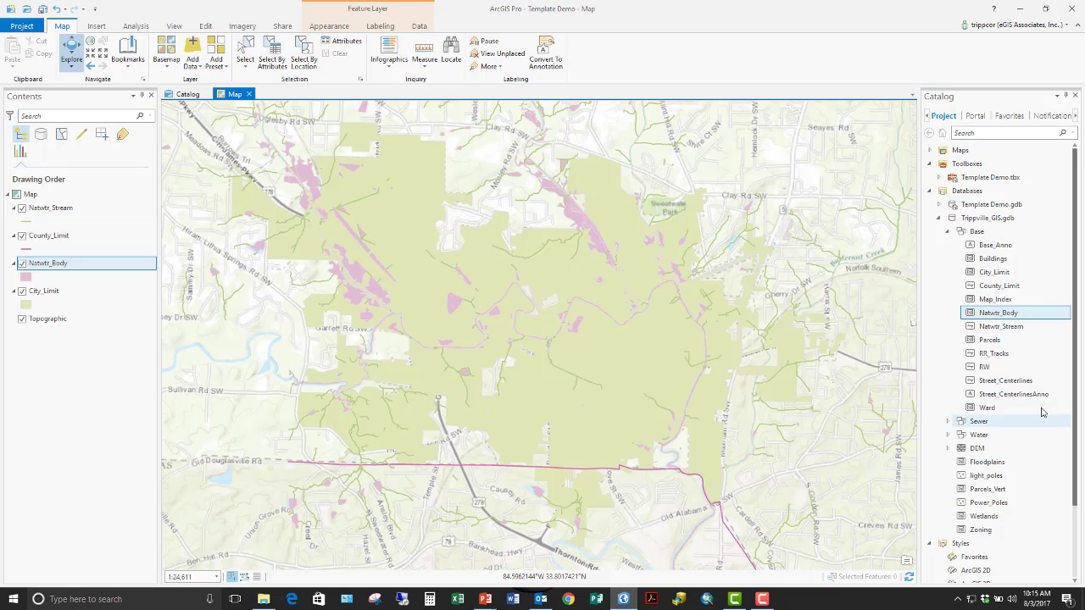
mouse_move(1040, 410)
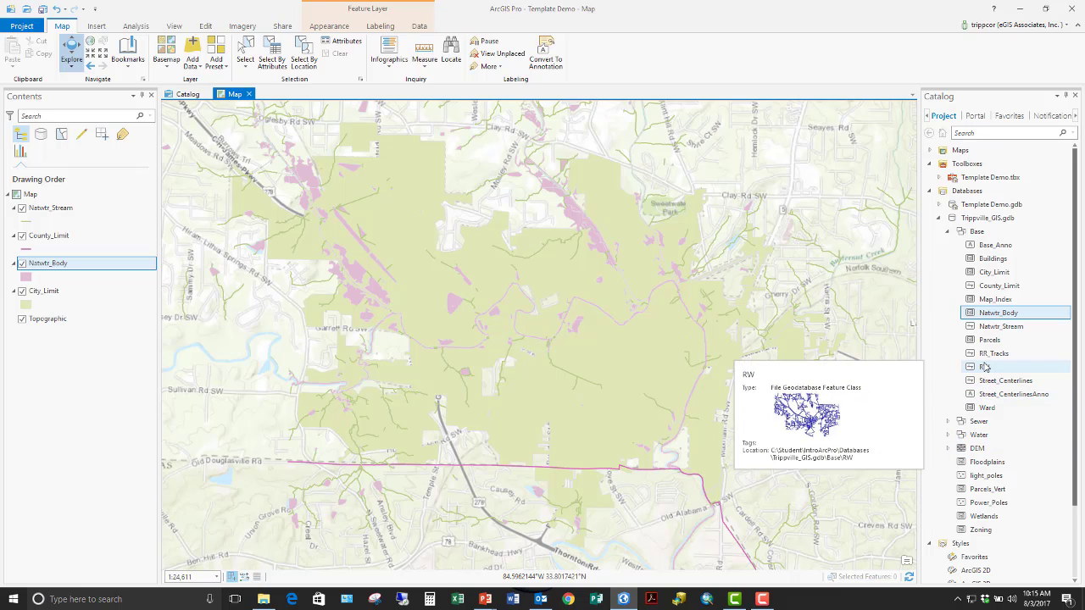
mouse_move(990, 353)
left_mouse_down()
mouse_move(665, 360)
mouse_move(845, 468)
left_mouse_up()
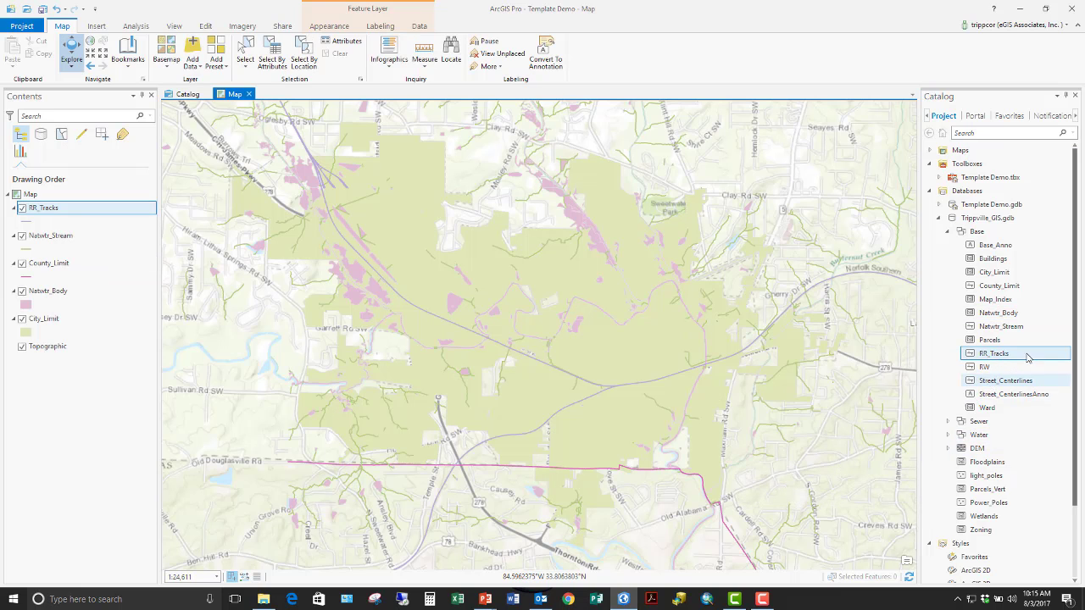
mouse_move(992, 342)
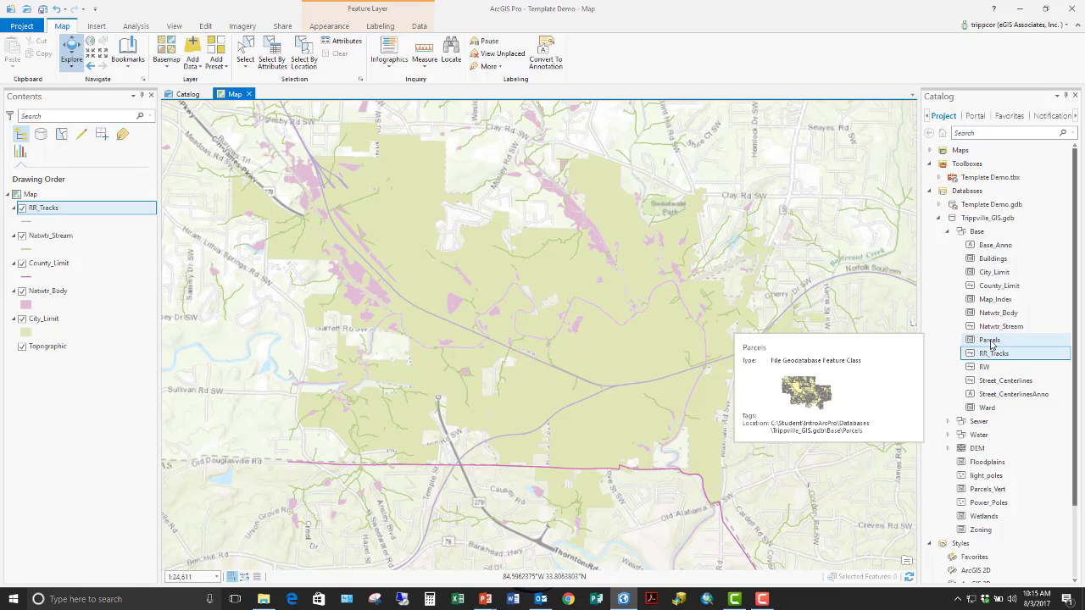
mouse_move(986, 257)
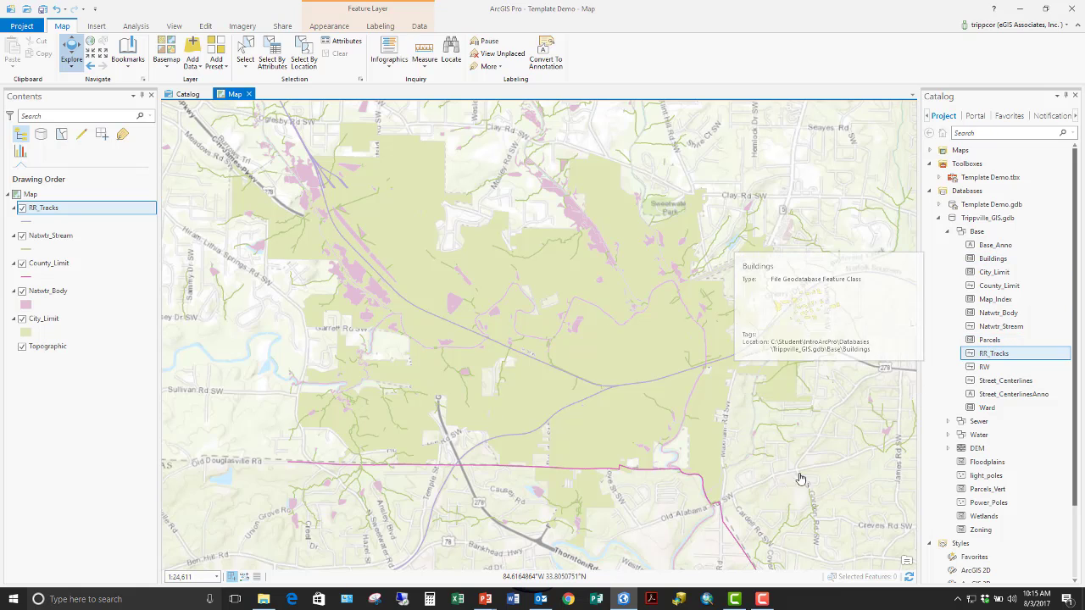
left_click(948, 232)
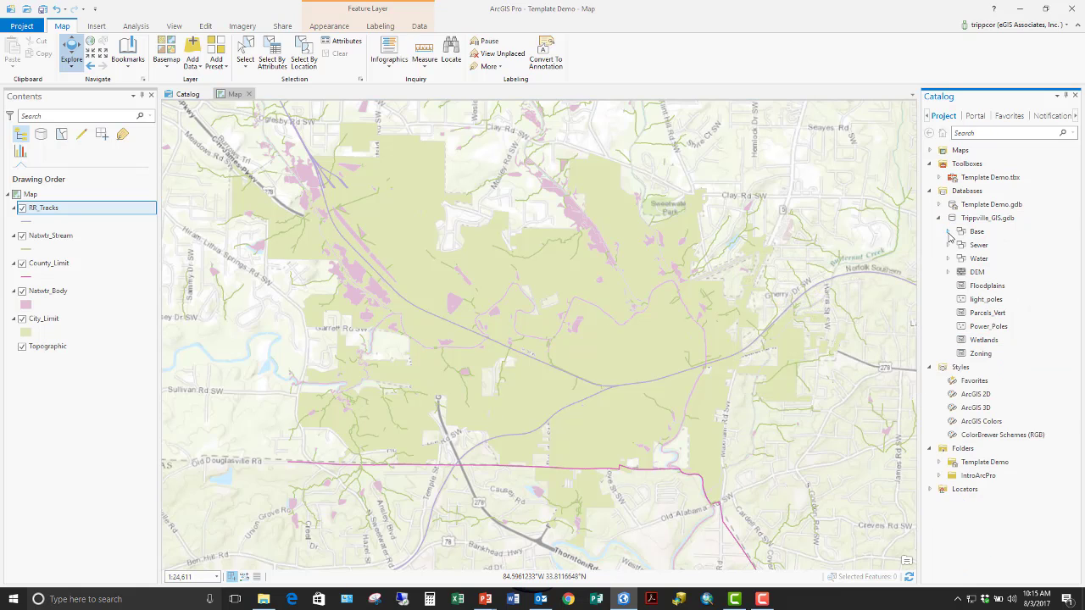
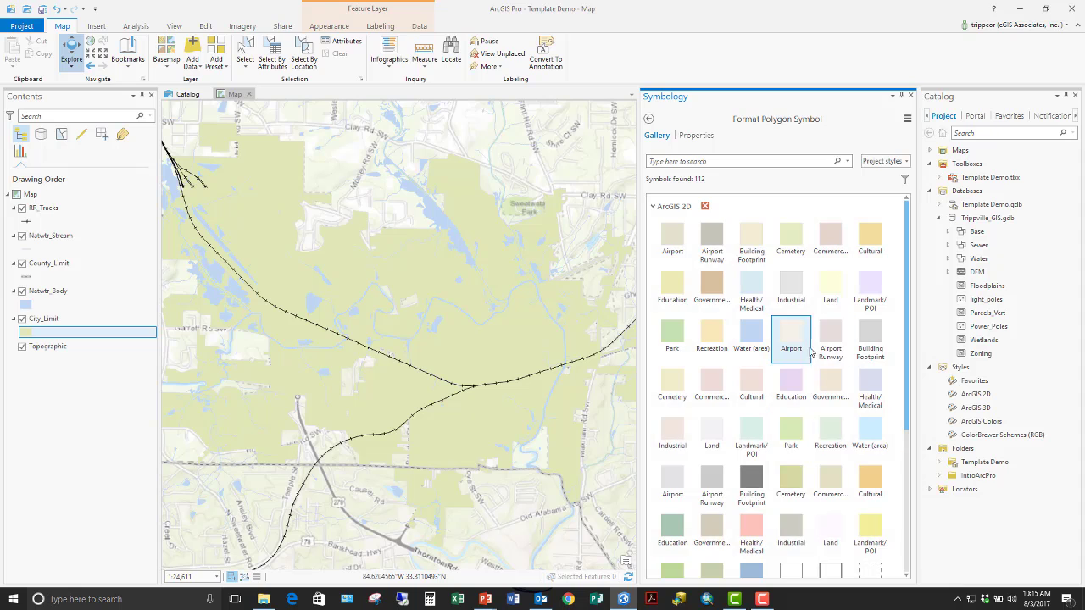
- Symbolize the City_Limit layer with the unfilled black outline polygon symbol from the ArcGIS 2D gallery, and close the symbology settings
scroll(829, 566, "down", 1)
left_click(827, 524)
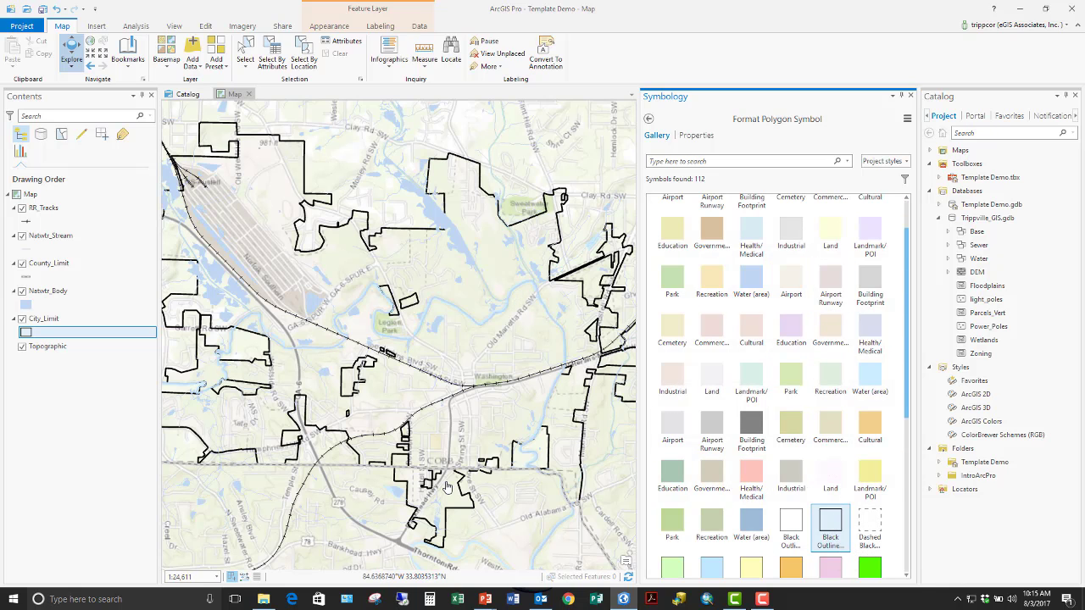
left_click(911, 96)
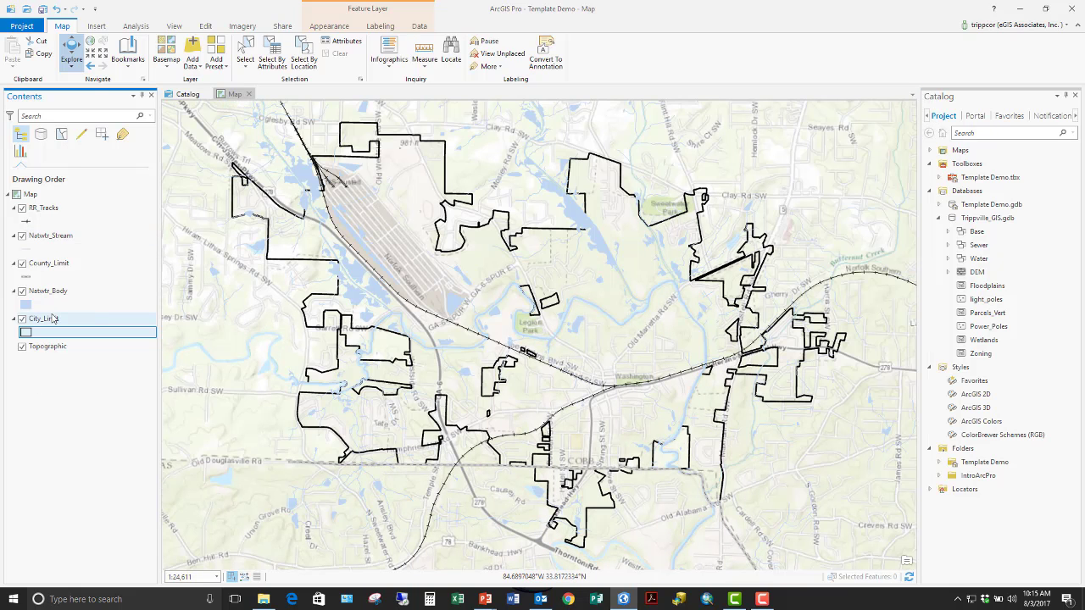
- Reorder the layers so County_Limit sits just above the Topographic basemap and City_Limit is at the top of the drawing order
left_click_drag(47, 263, 61, 339)
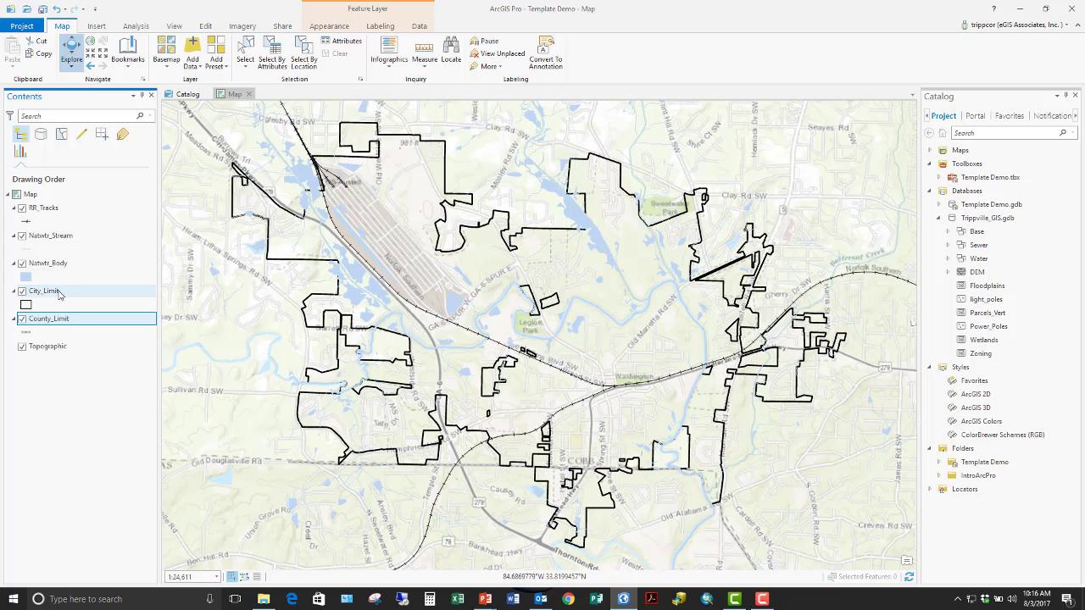
left_click_drag(52, 293, 37, 203)
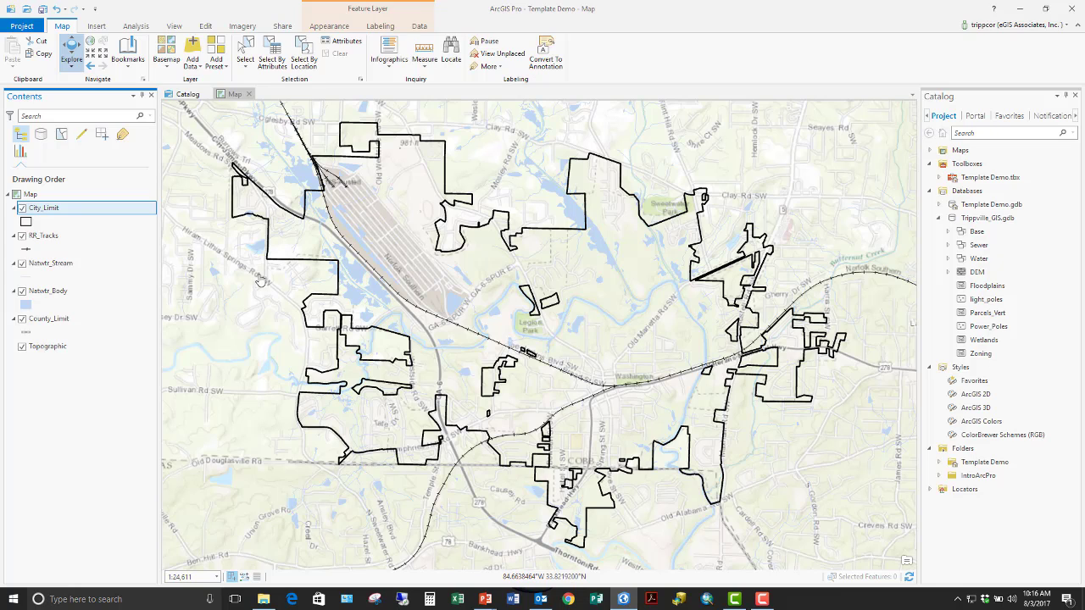
- Collapse Trippville_GIS.gdb in the project contents and save the project
left_click(939, 220)
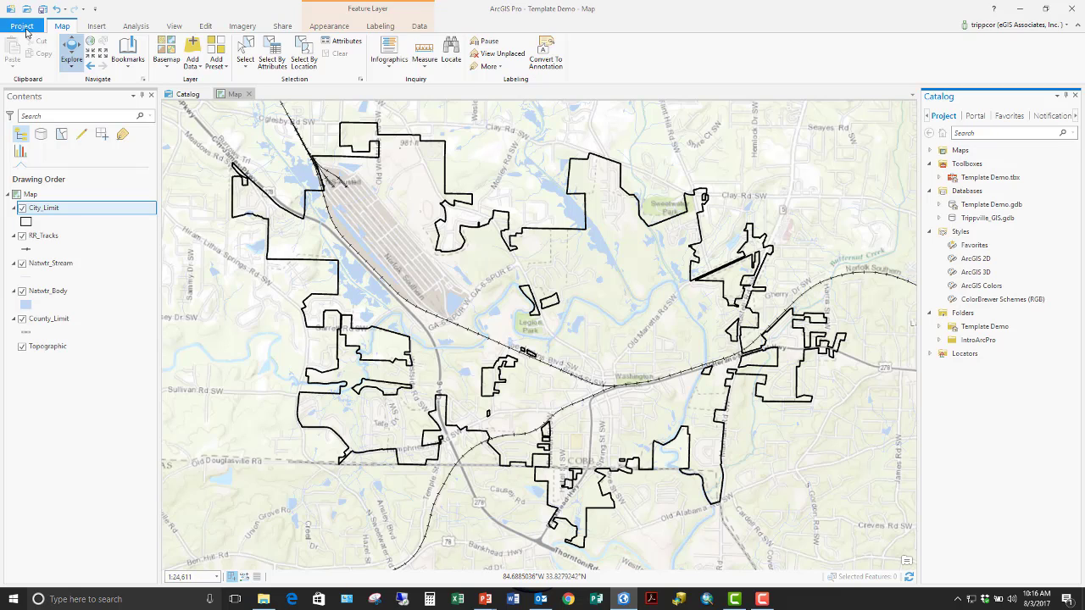
left_click(23, 26)
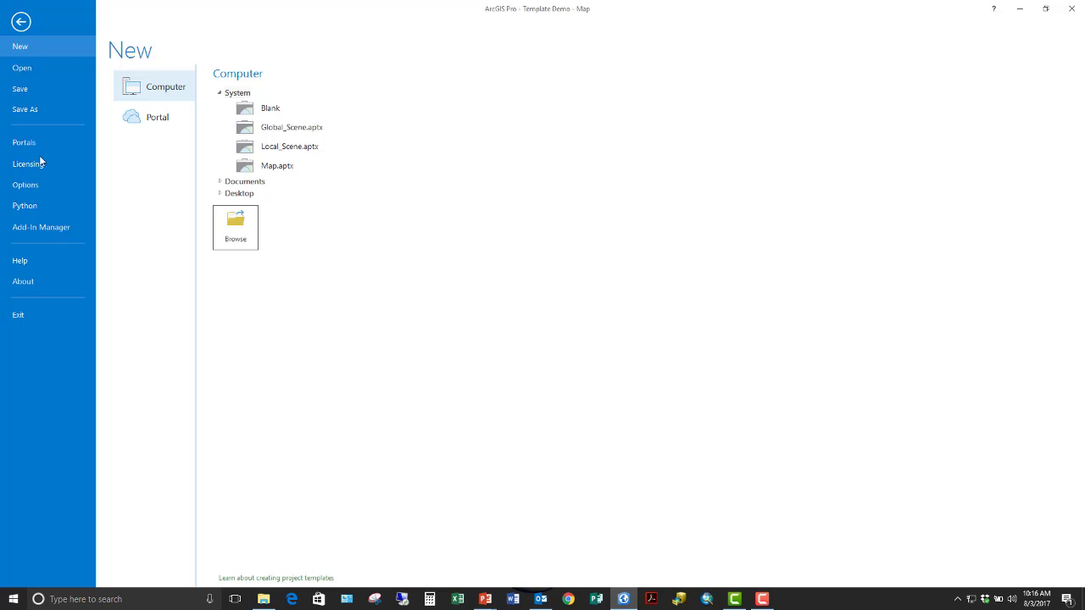
left_click(38, 89)
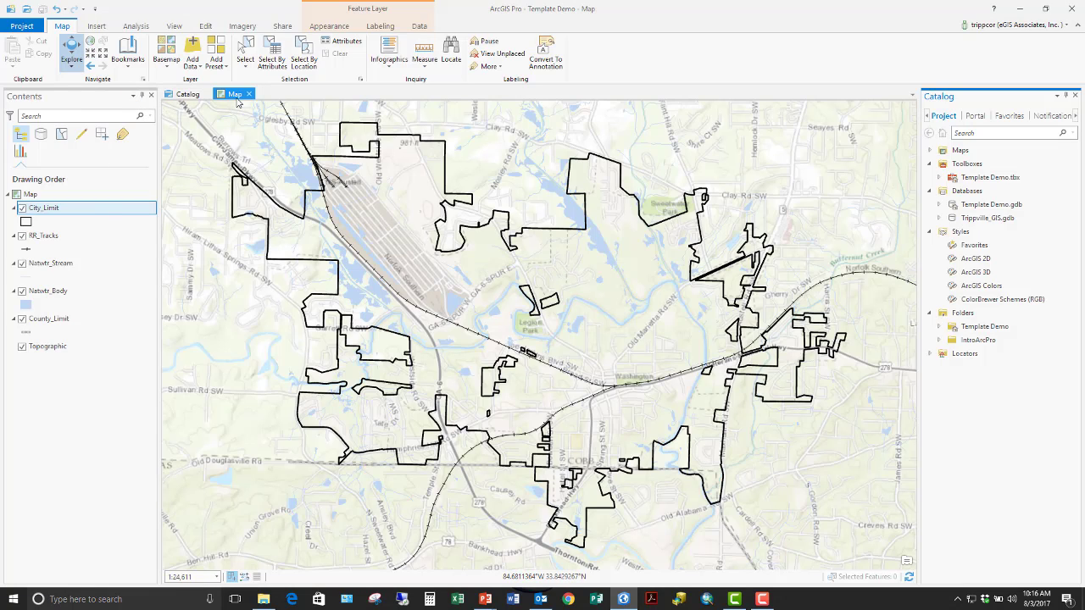
- Start creating a project template from the project and choose to save the template to file
left_click(283, 27)
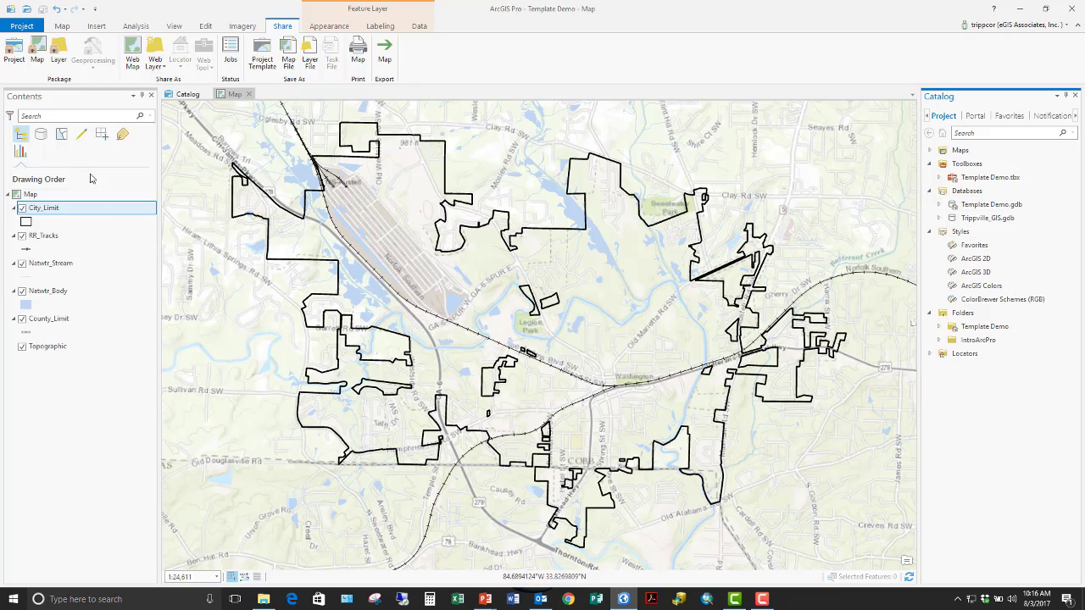
left_click(266, 59)
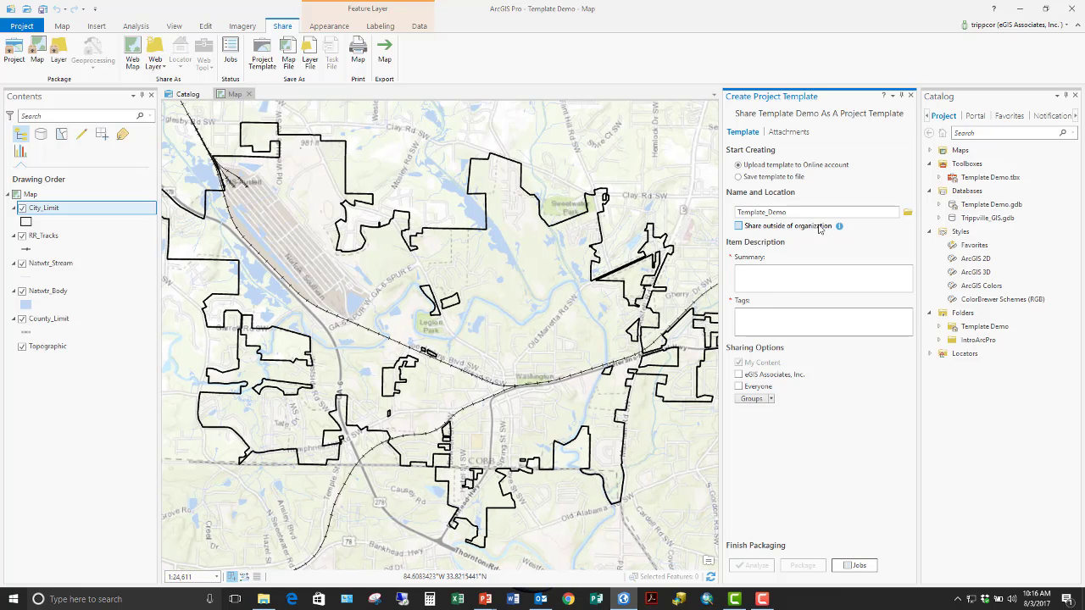
left_click(738, 176)
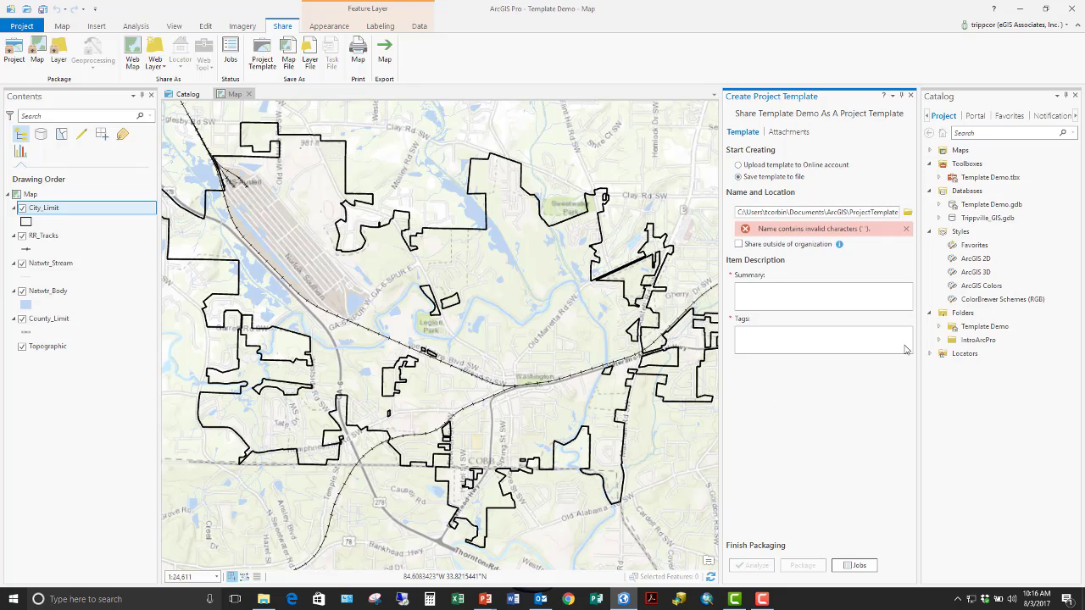
- Browse to C:\Student\IntroArcPro\My Projects as the template's save location
left_click(906, 212)
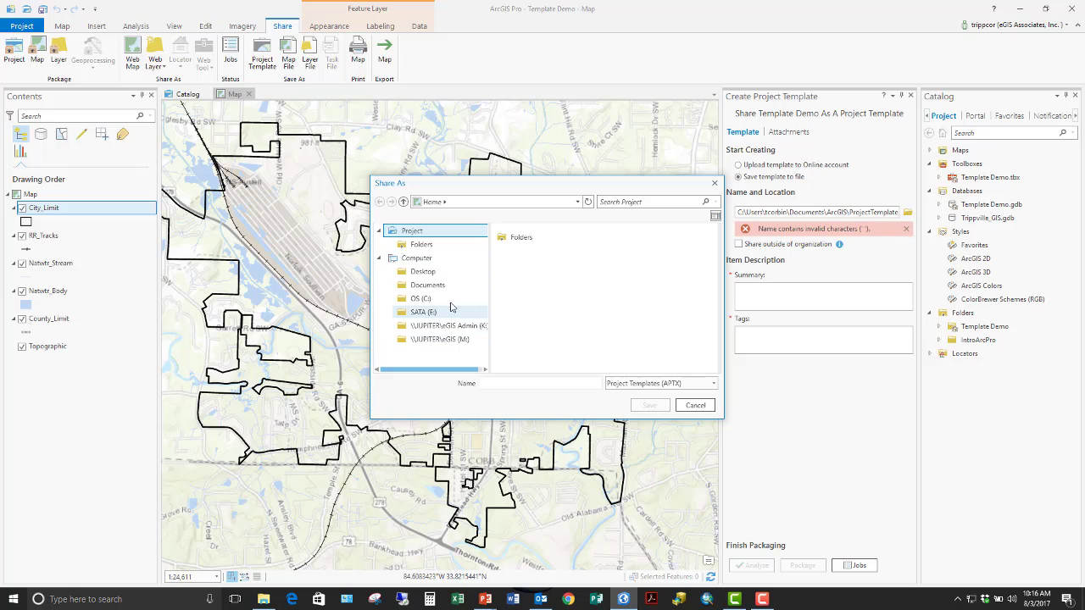
left_click(428, 302)
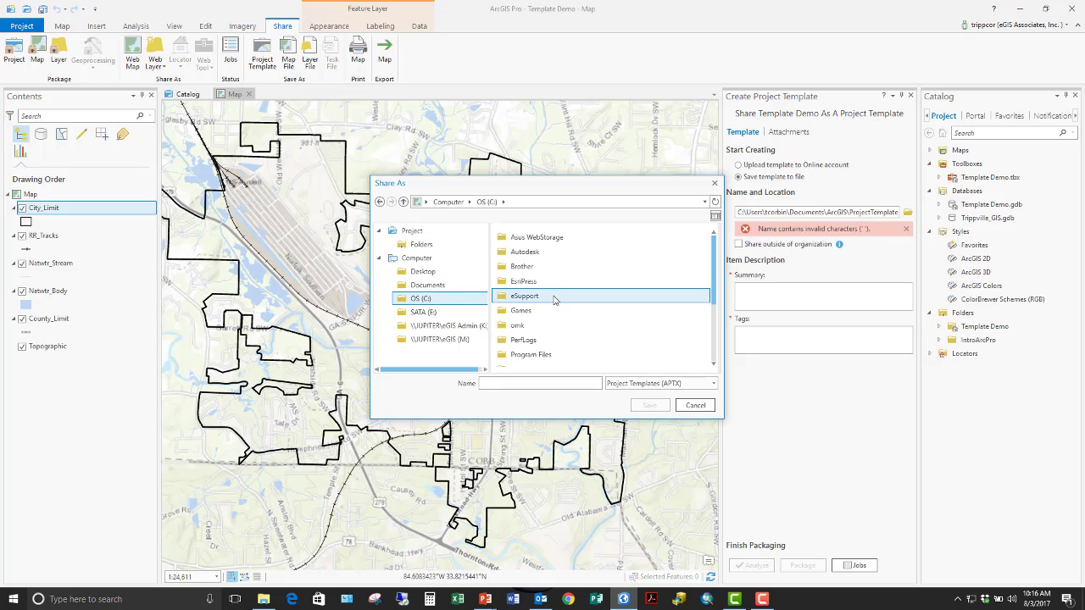
scroll(558, 313, "down", 5)
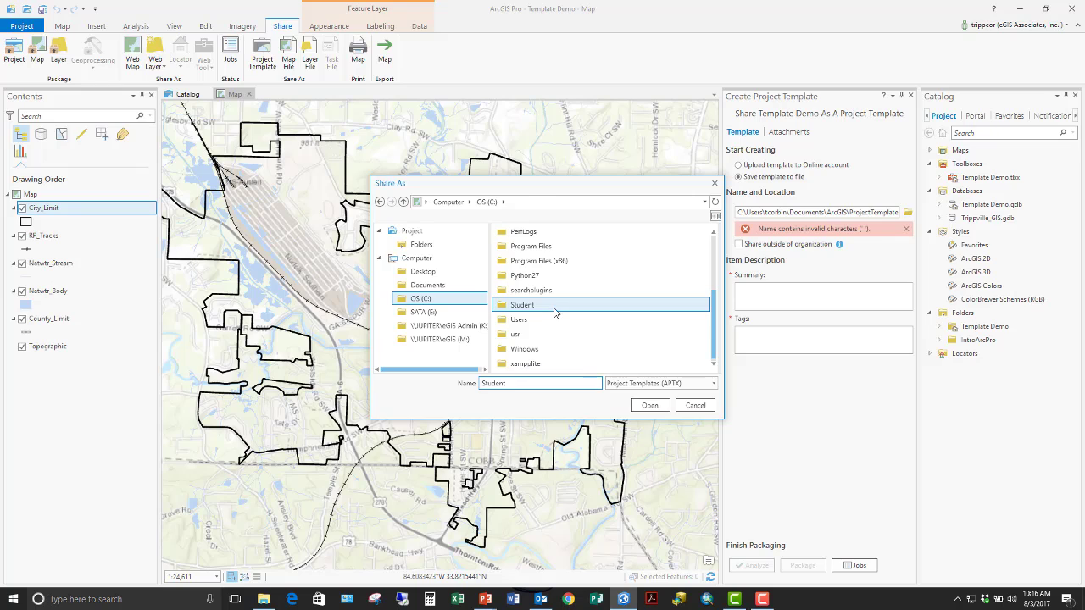
double_click(555, 307)
double_click(528, 254)
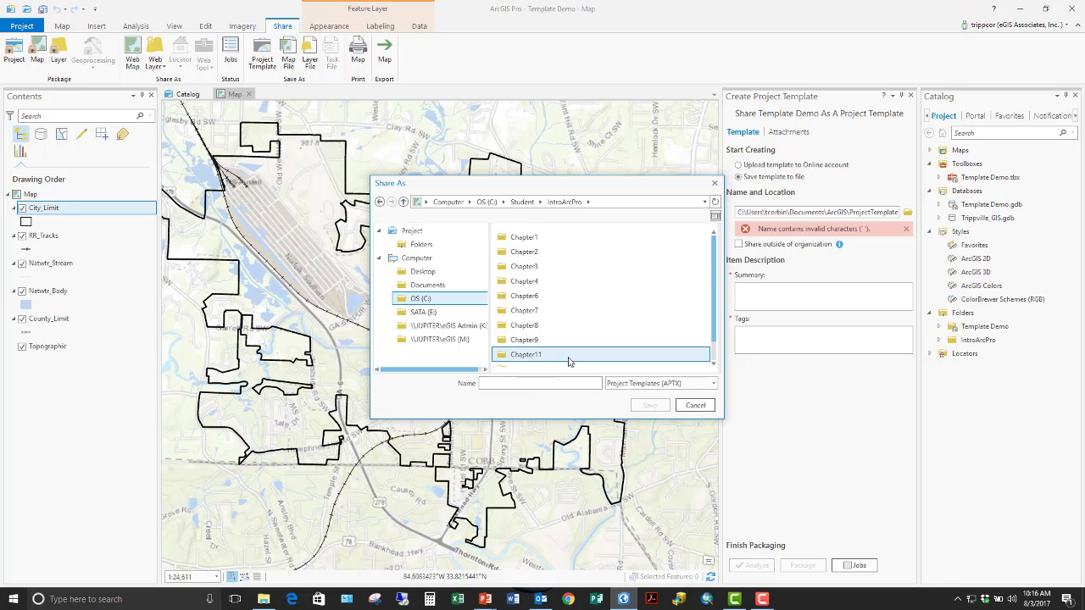
scroll(543, 355, "down", 1)
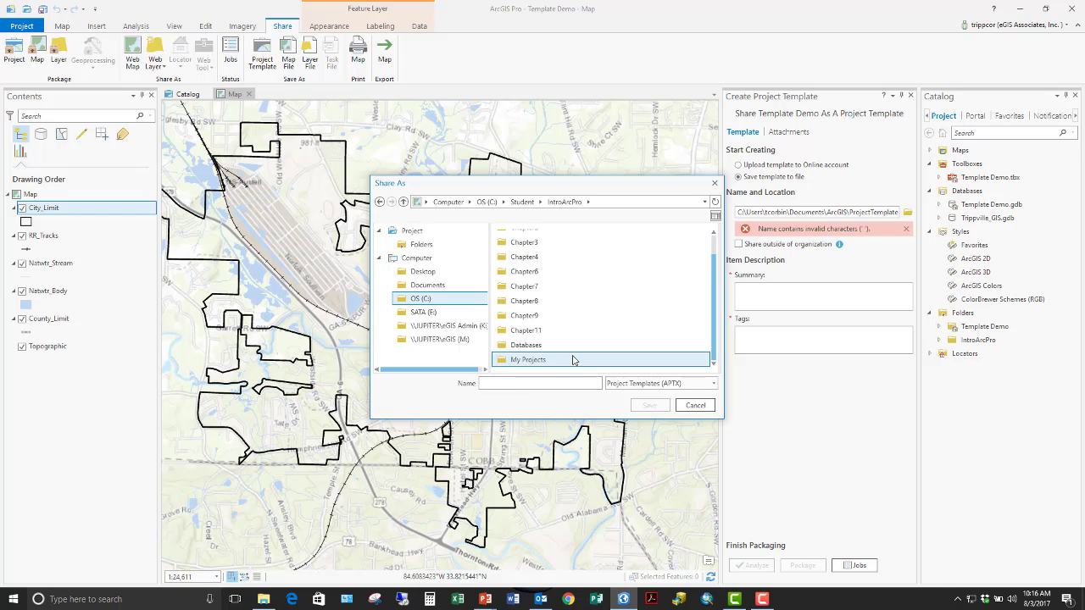
double_click(542, 360)
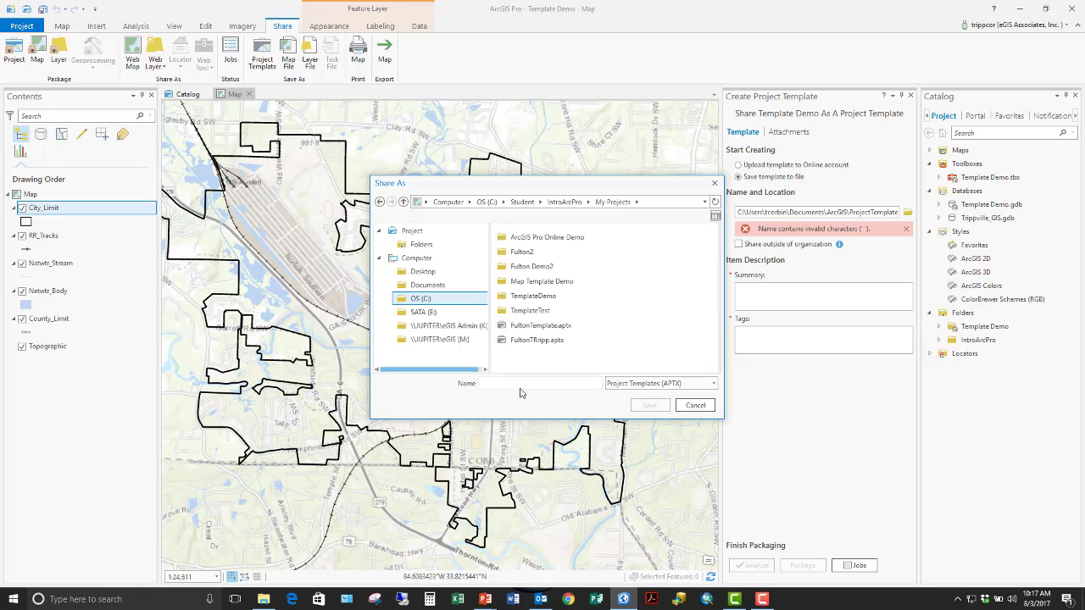
- Try to save the template under the name TemplateDemo, and return to the My Projects folder
left_click(520, 386)
type("TemplateD")
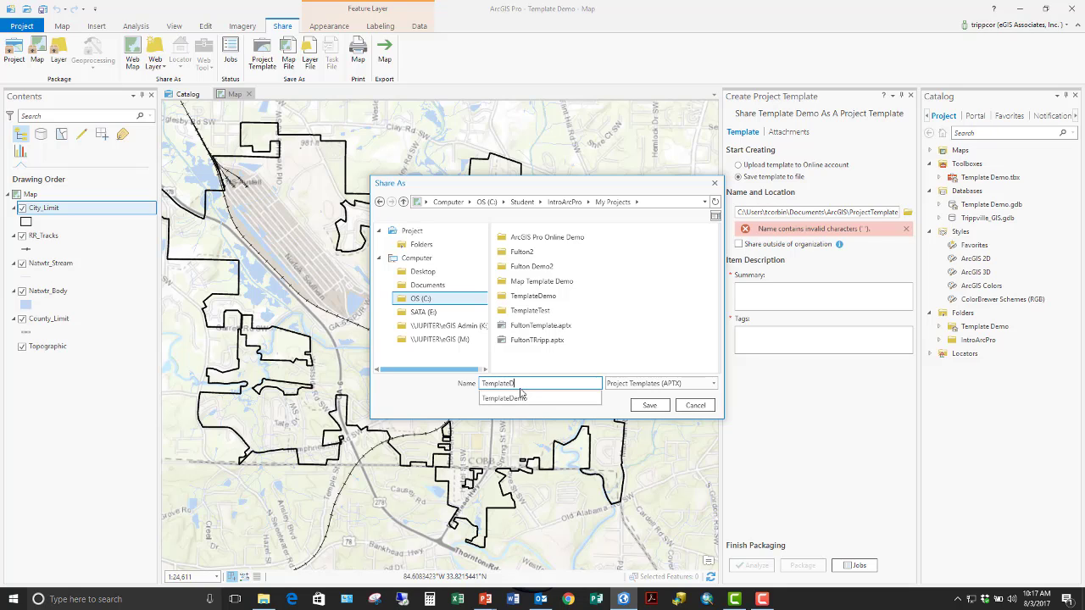
type("emo")
left_click(654, 410)
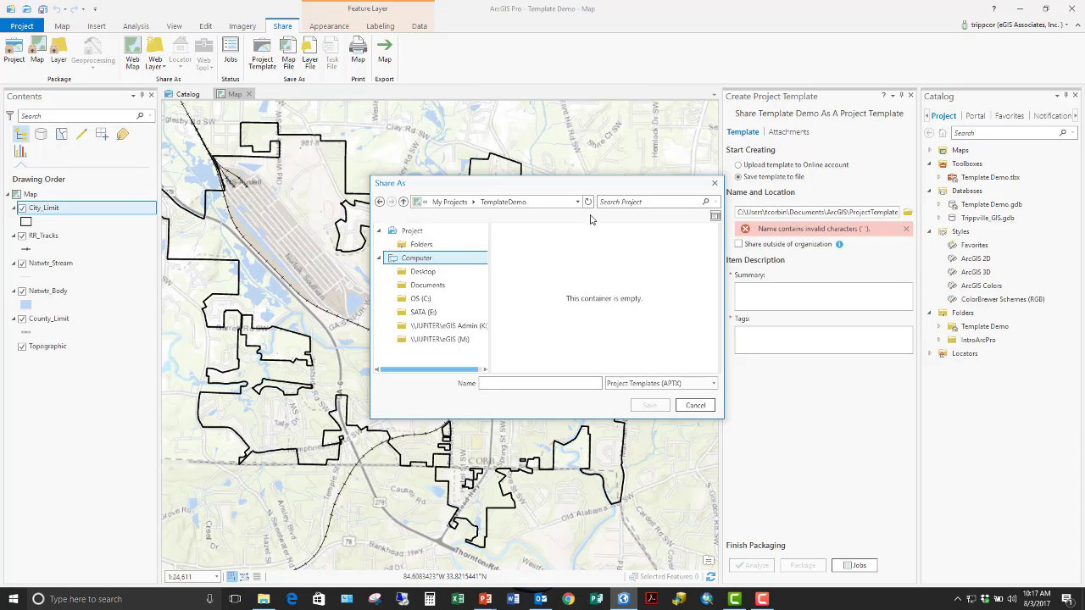
left_click(449, 202)
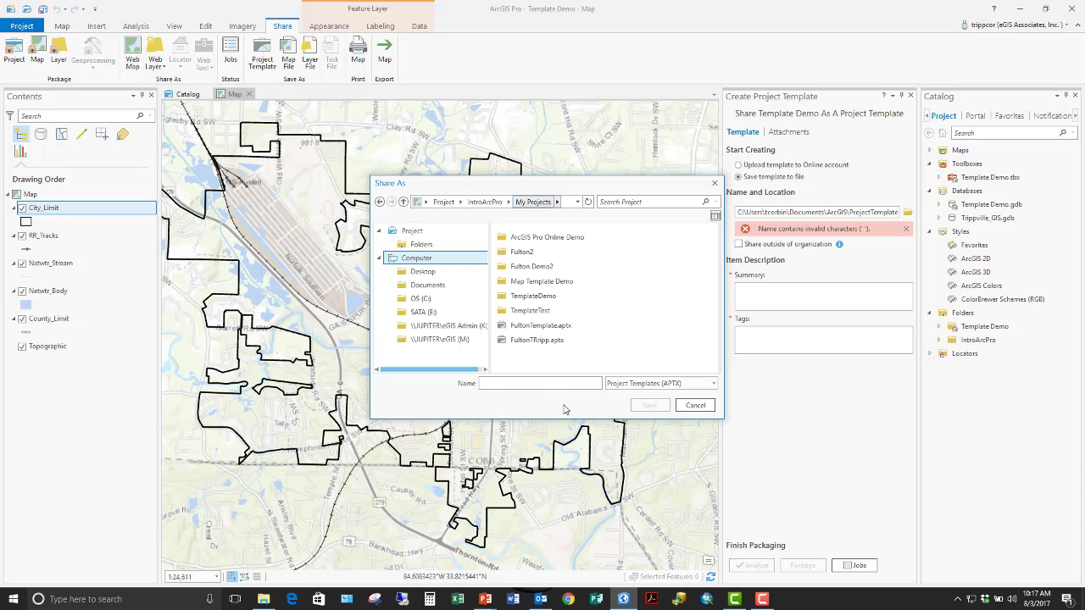
- Name the template file TemplateDemo1 and save this name and location in My Projects
left_click(533, 382)
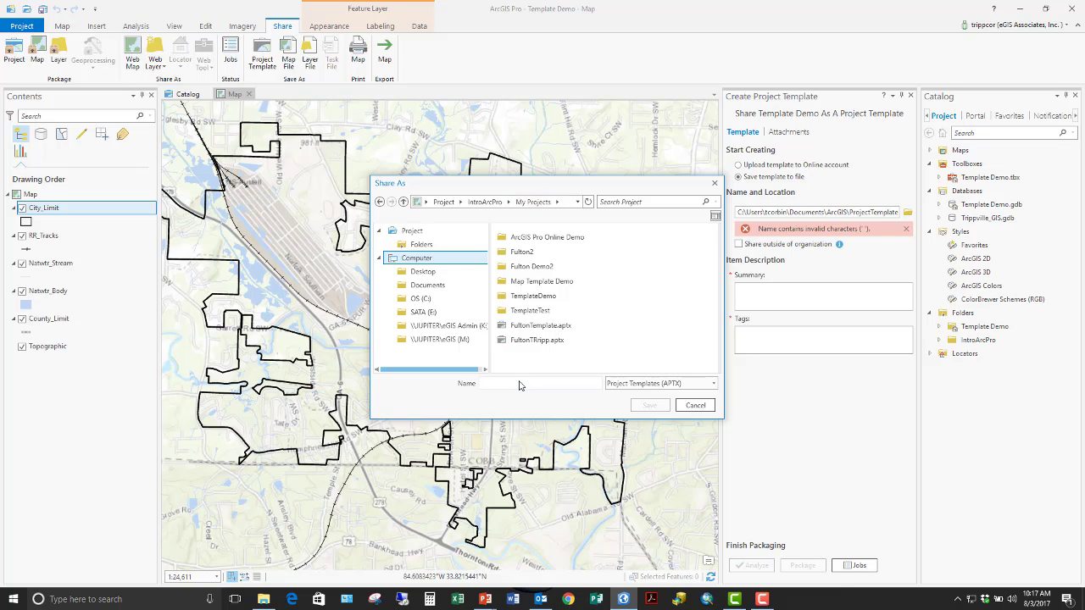
type("T")
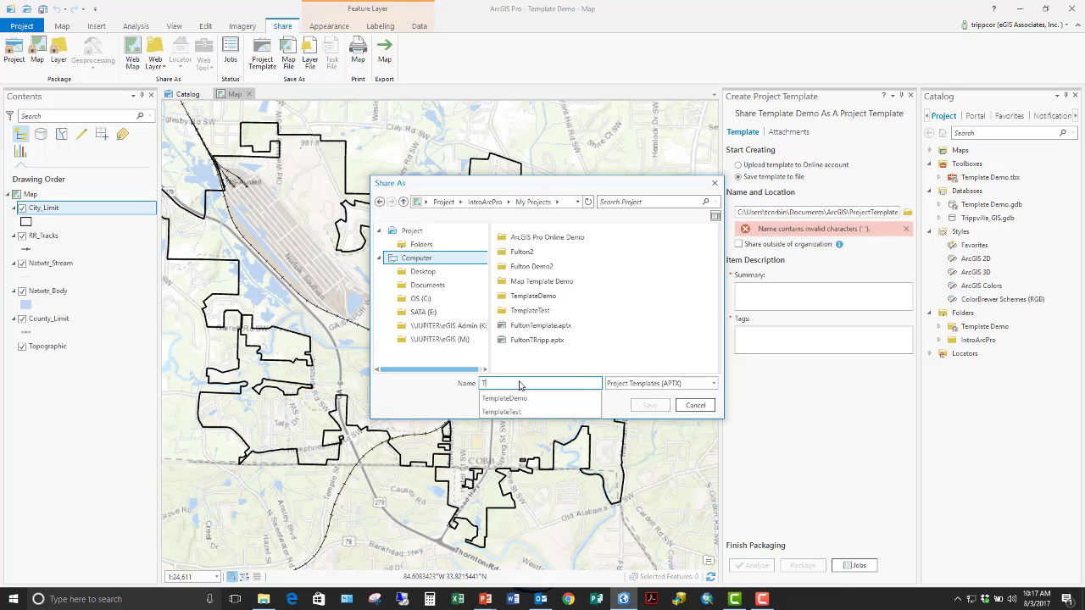
type("emplateDemo")
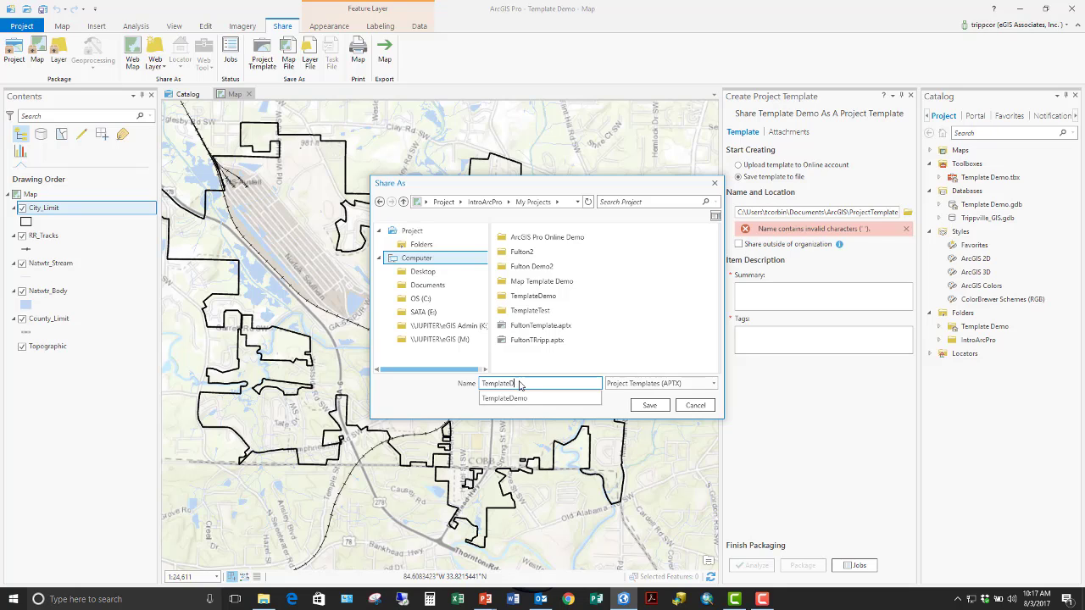
type("1")
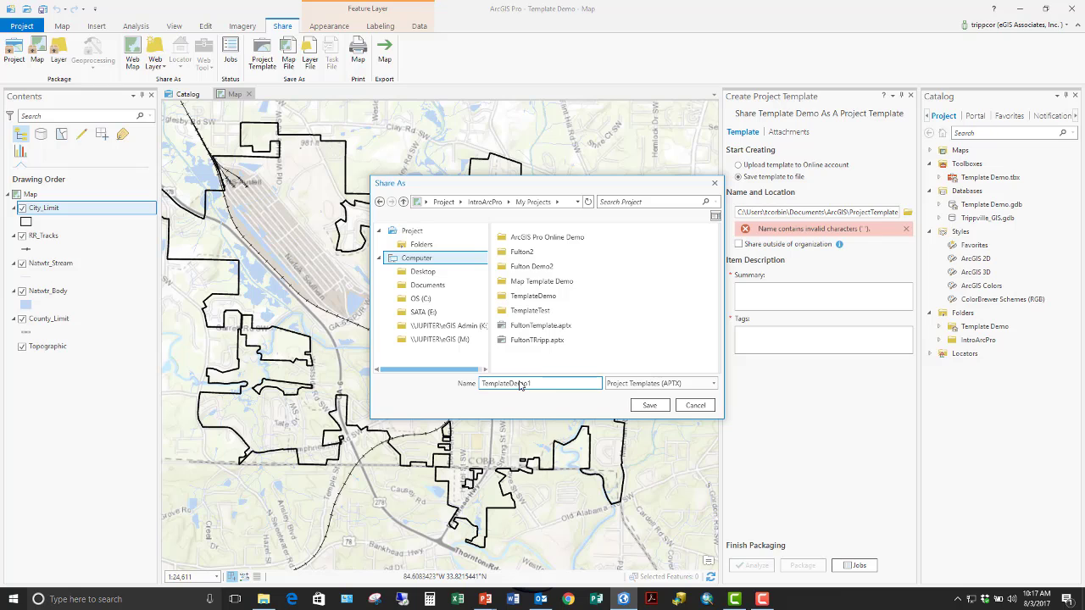
left_click(649, 405)
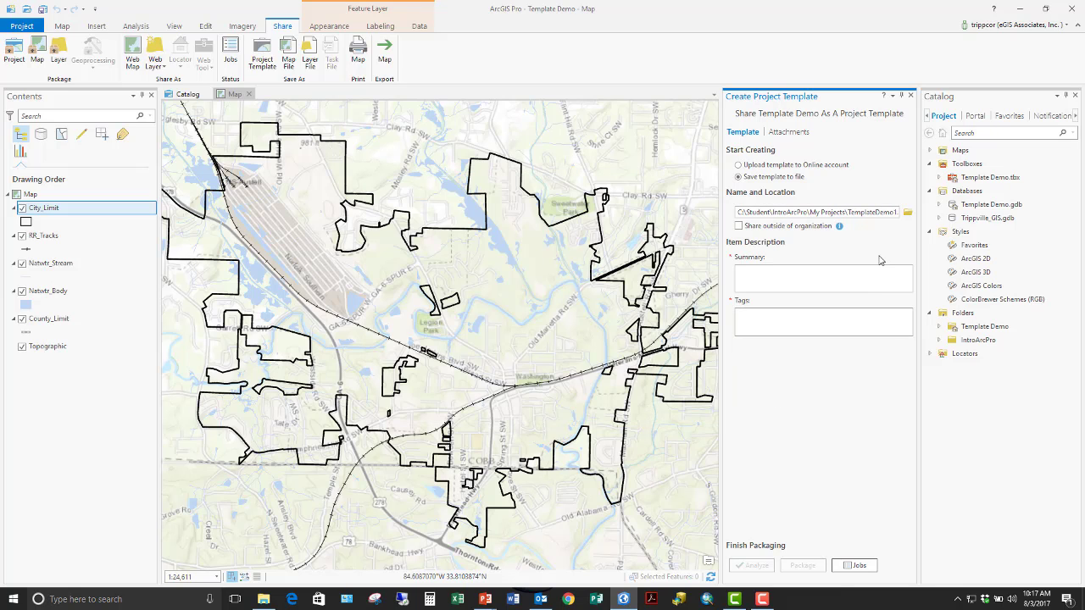
- Enter the template summary "This is a test of the project template" and the tag "Template"
left_click(767, 272)
type("This is a test of the project template")
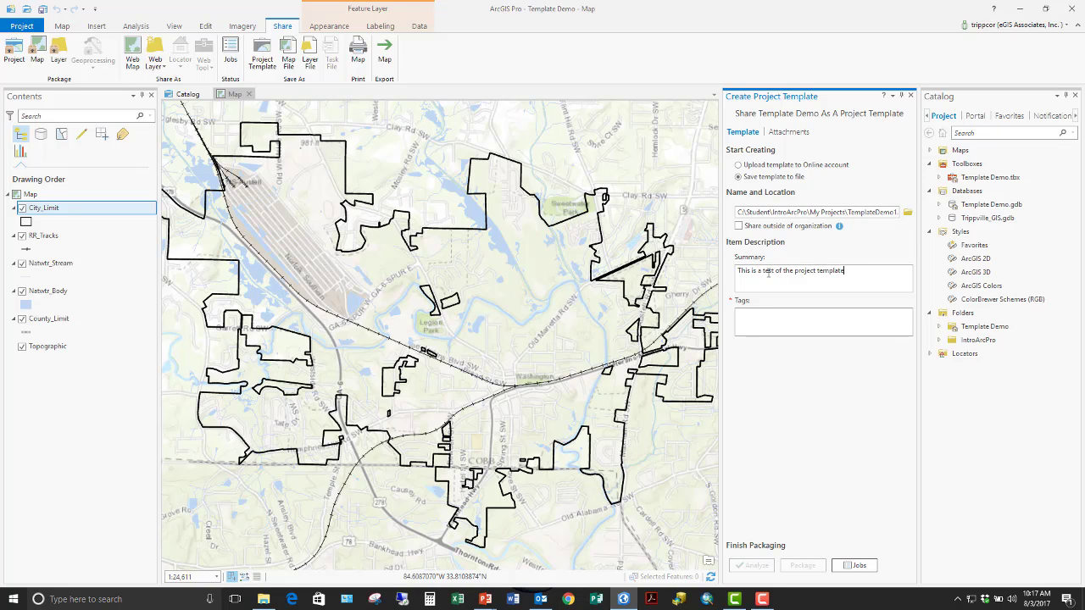
key("Tab")
type("Tem")
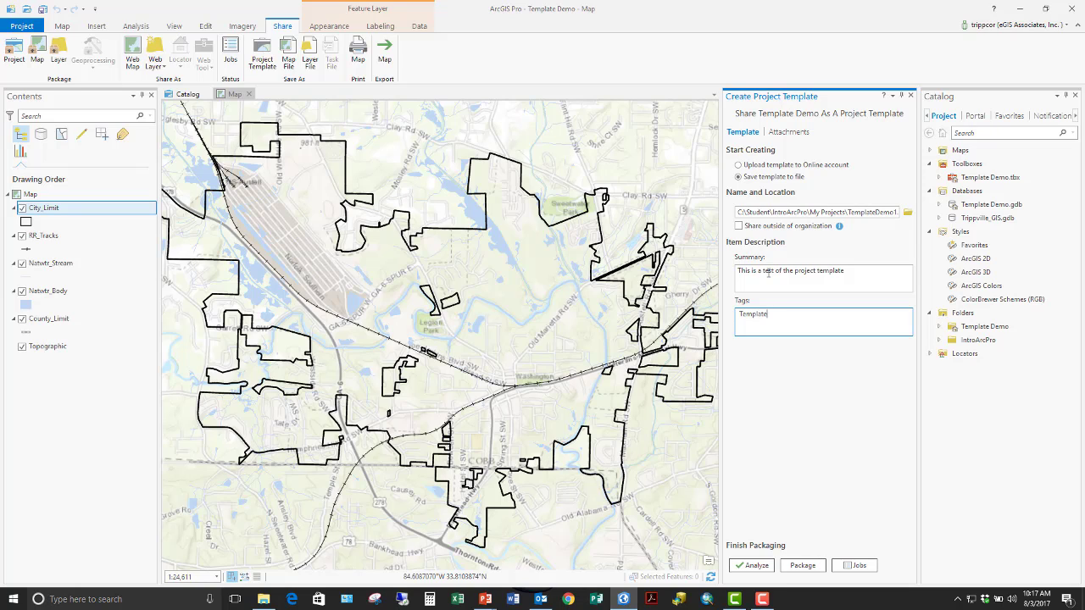
- Analyze the project template for errors, package it, and close the template creation settings
left_click(753, 565)
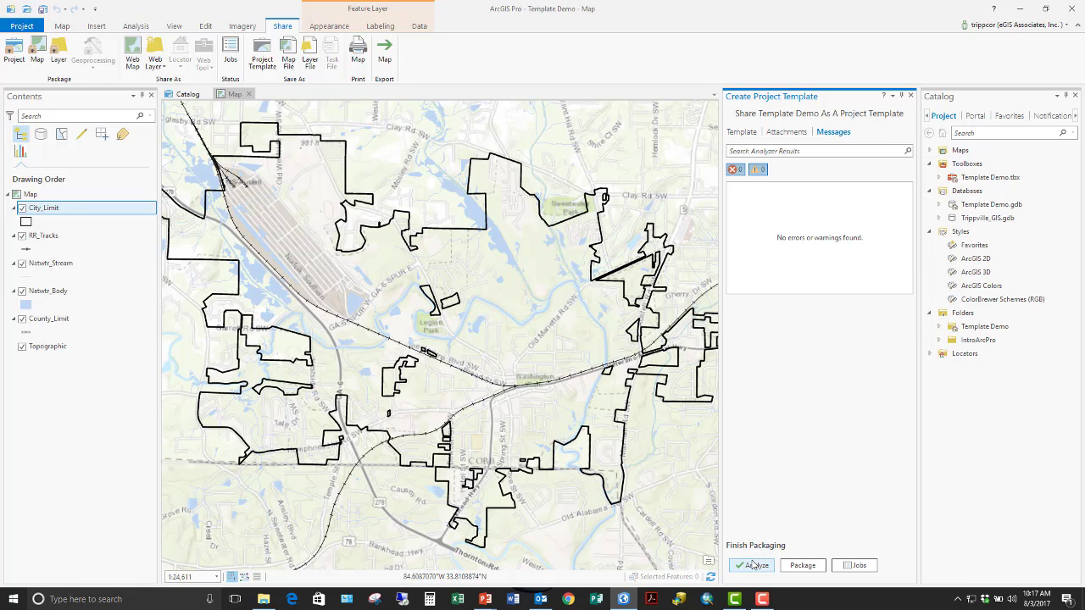
left_click(802, 565)
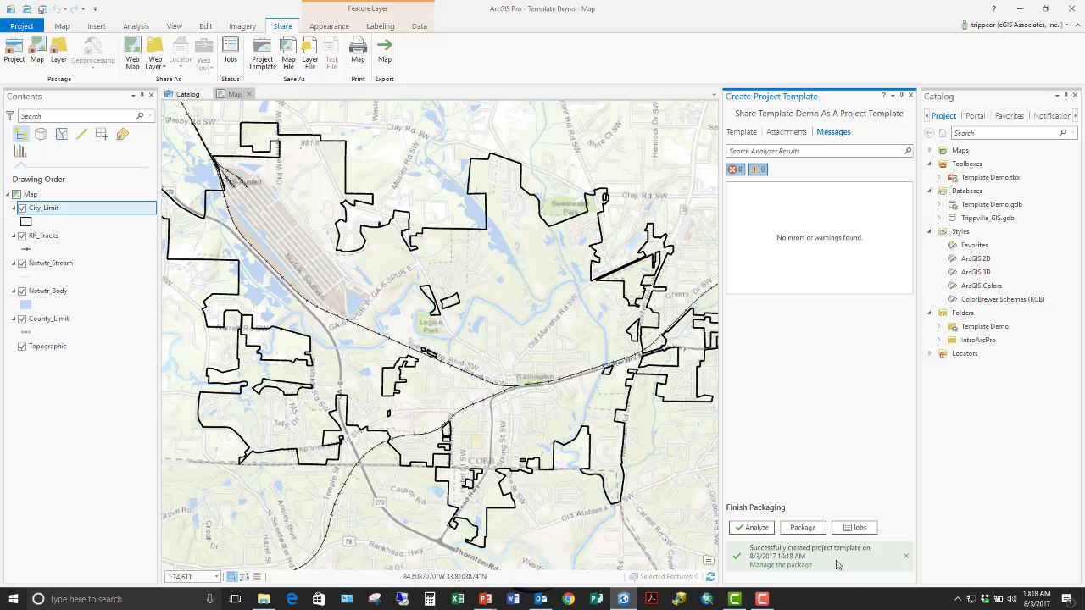
left_click(910, 95)
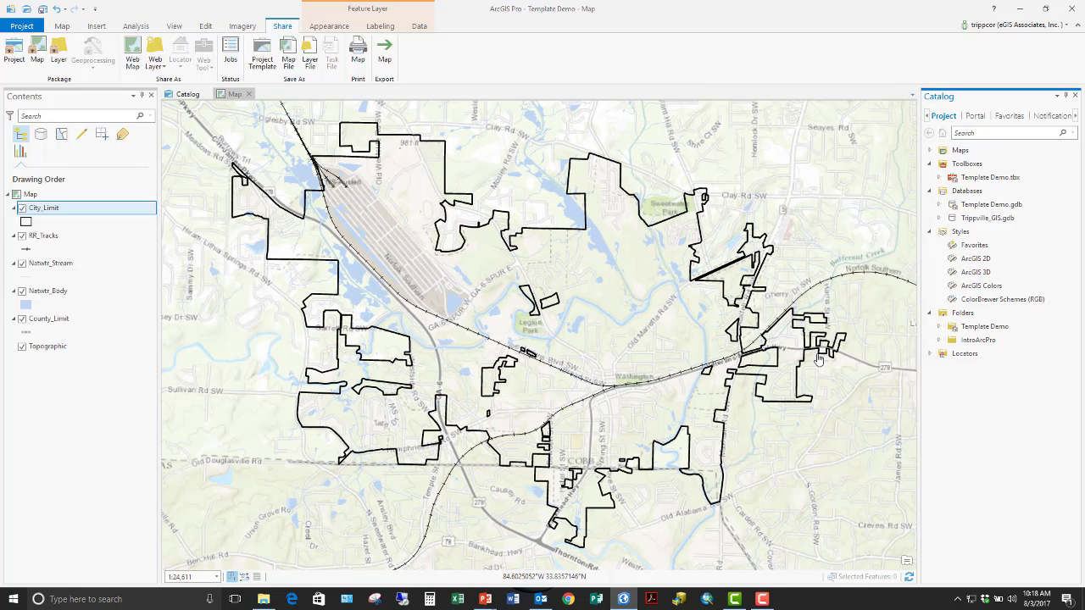
- Start a new project from the template TemplateDemo1.aptx in C:\Student\IntroArcPro\My Projects, refreshing the folder listing to find it
left_click(22, 27)
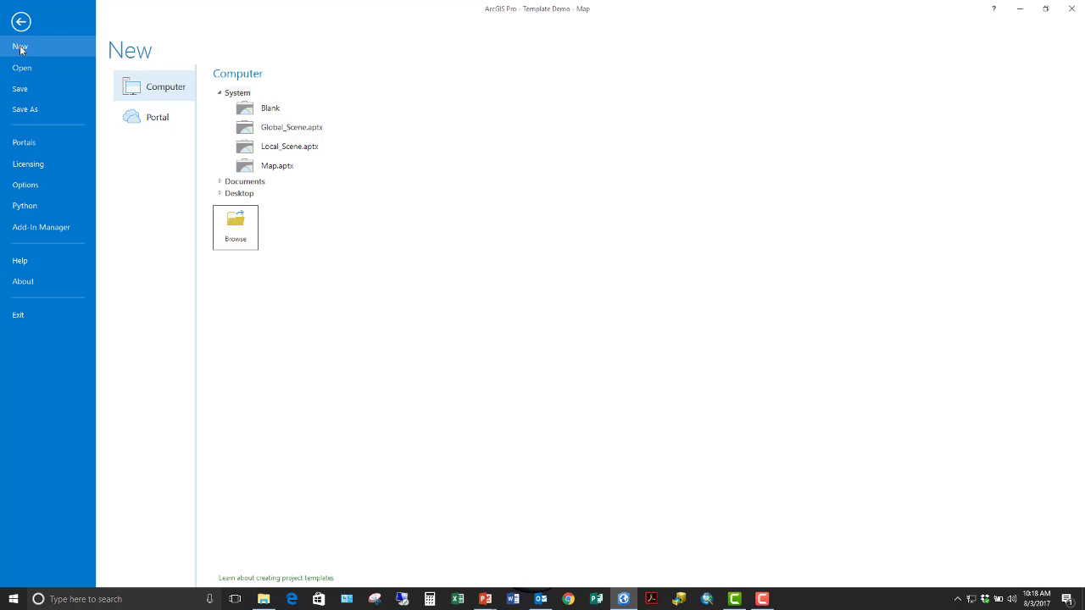
left_click(239, 239)
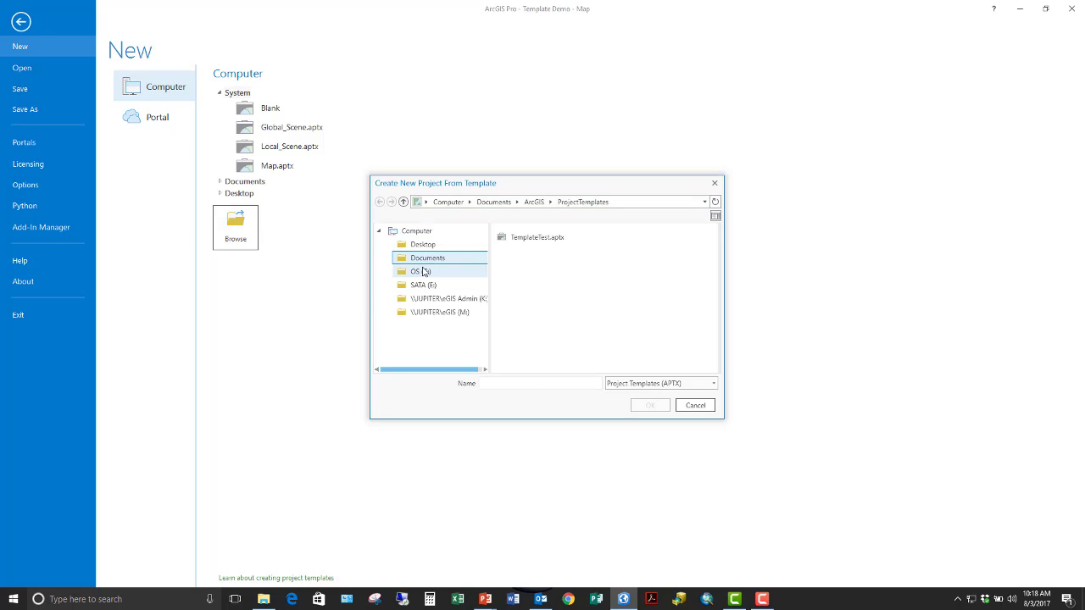
left_click(422, 271)
scroll(584, 317, "down", 4)
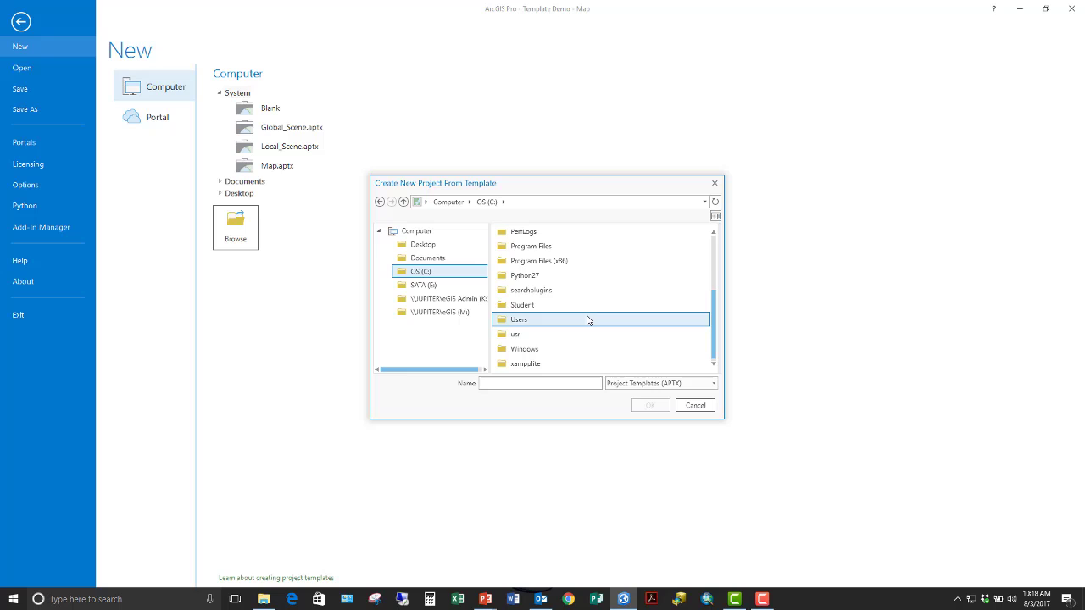
double_click(526, 302)
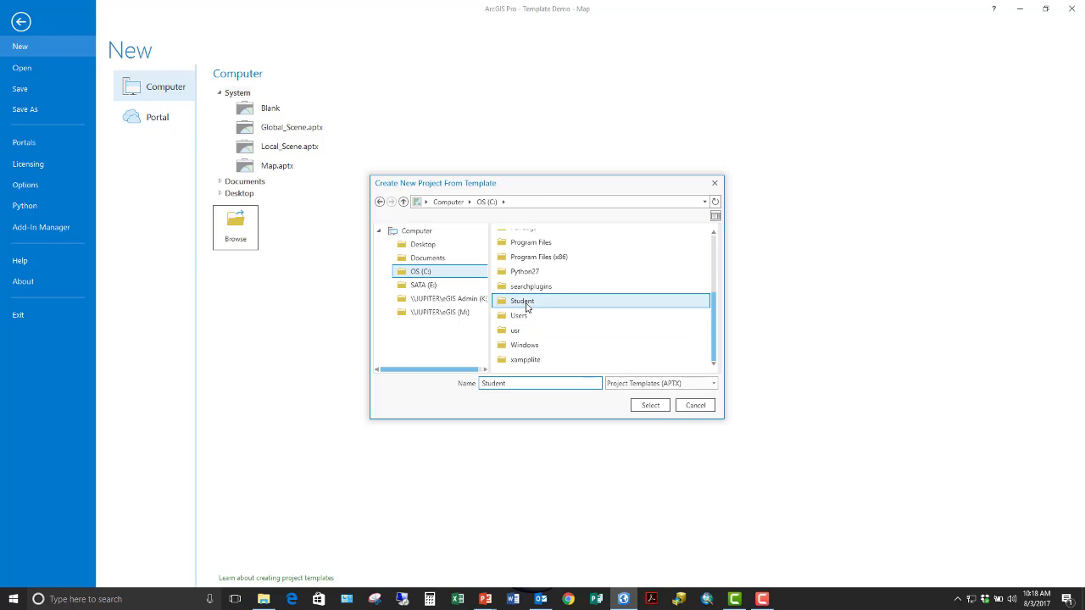
double_click(542, 254)
scroll(572, 288, "down", 2)
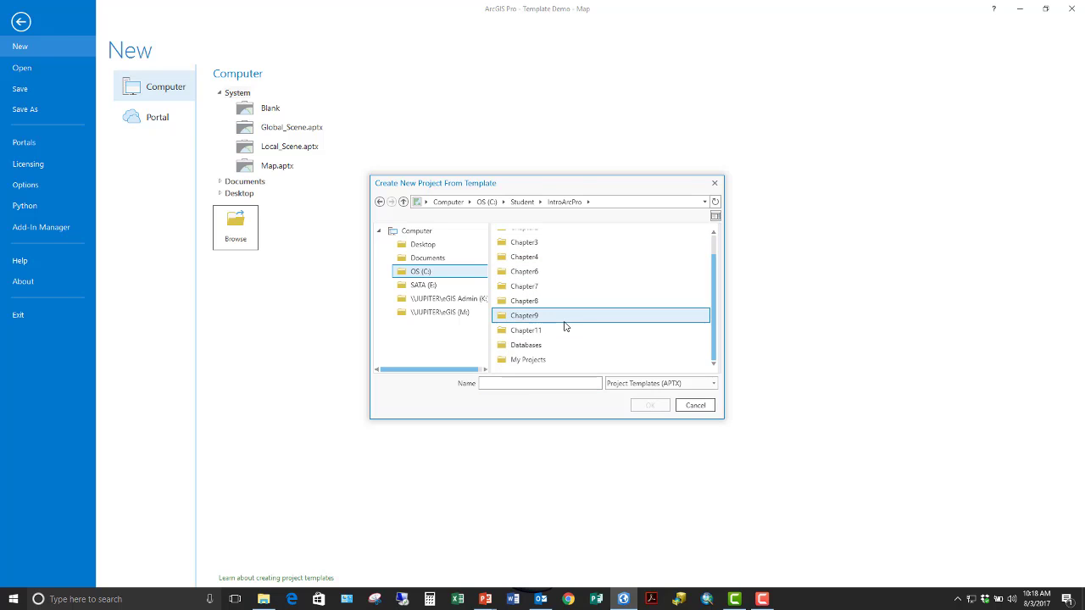
double_click(521, 359)
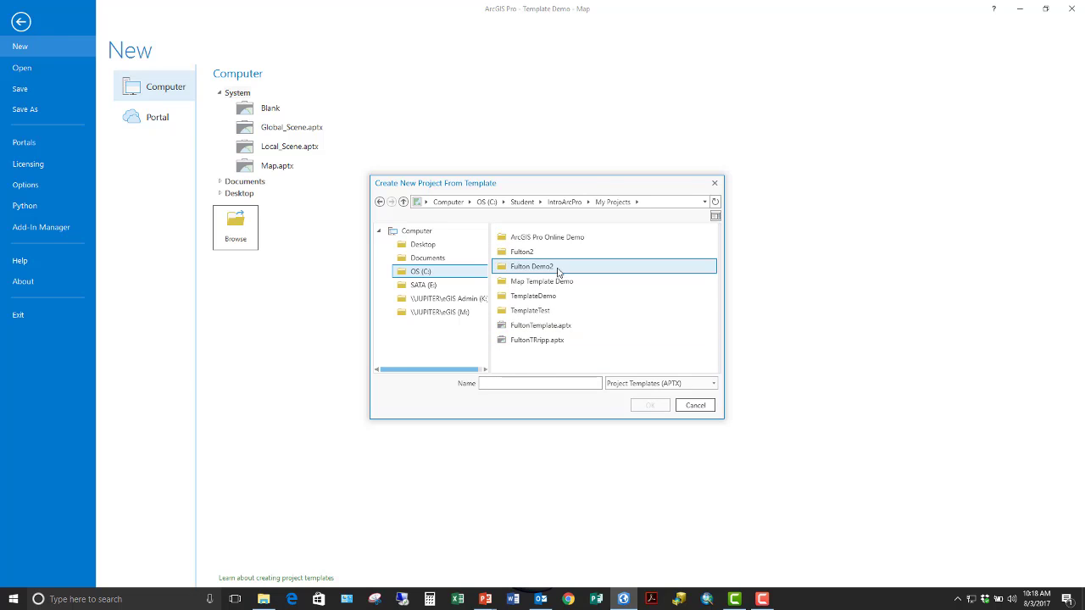
left_click(715, 204)
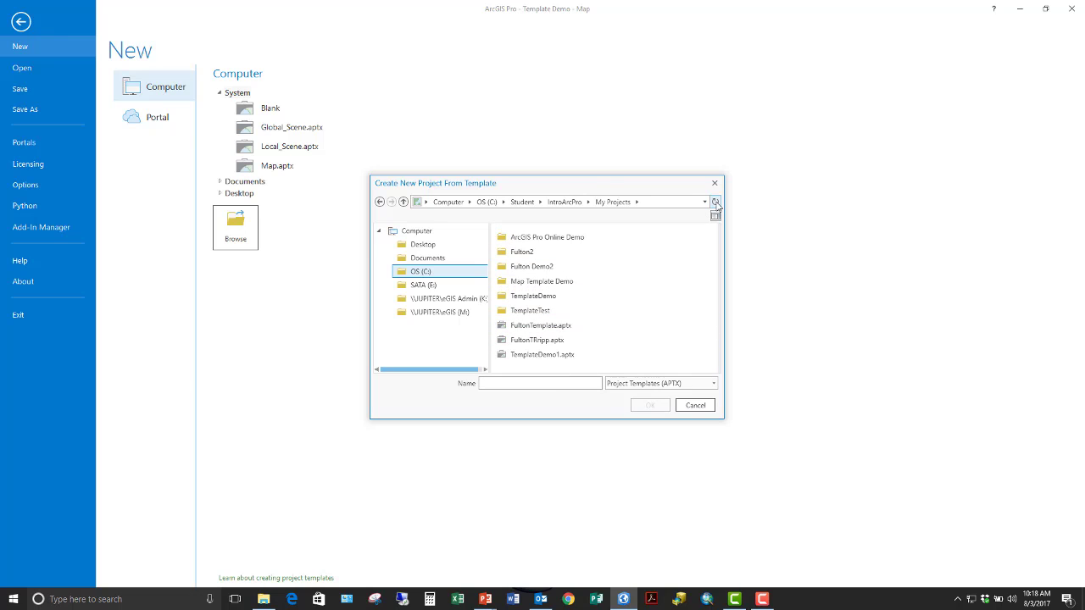
left_click(548, 359)
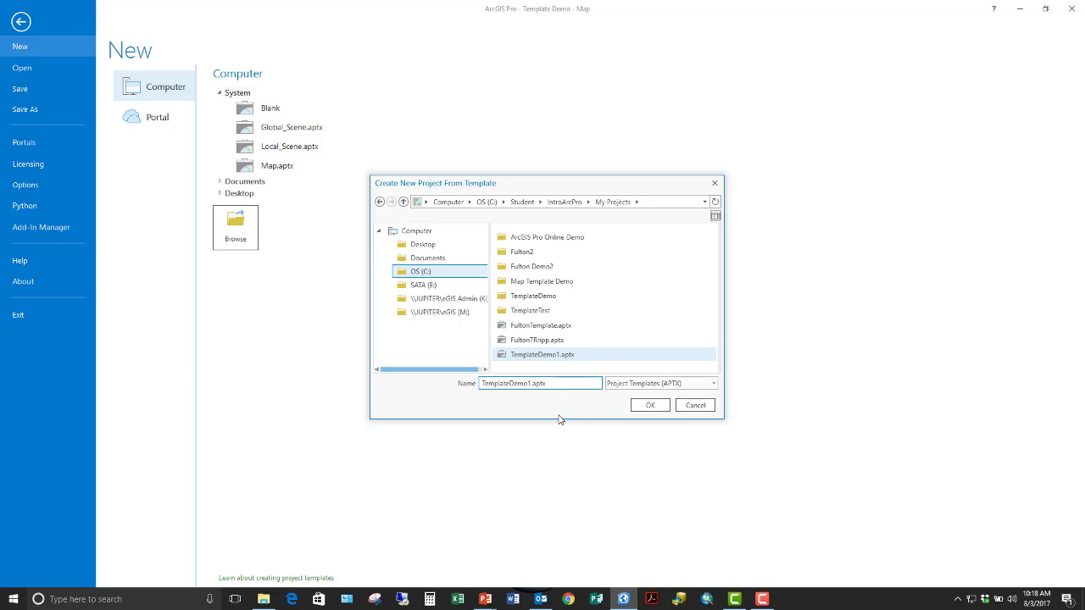
left_click(648, 407)
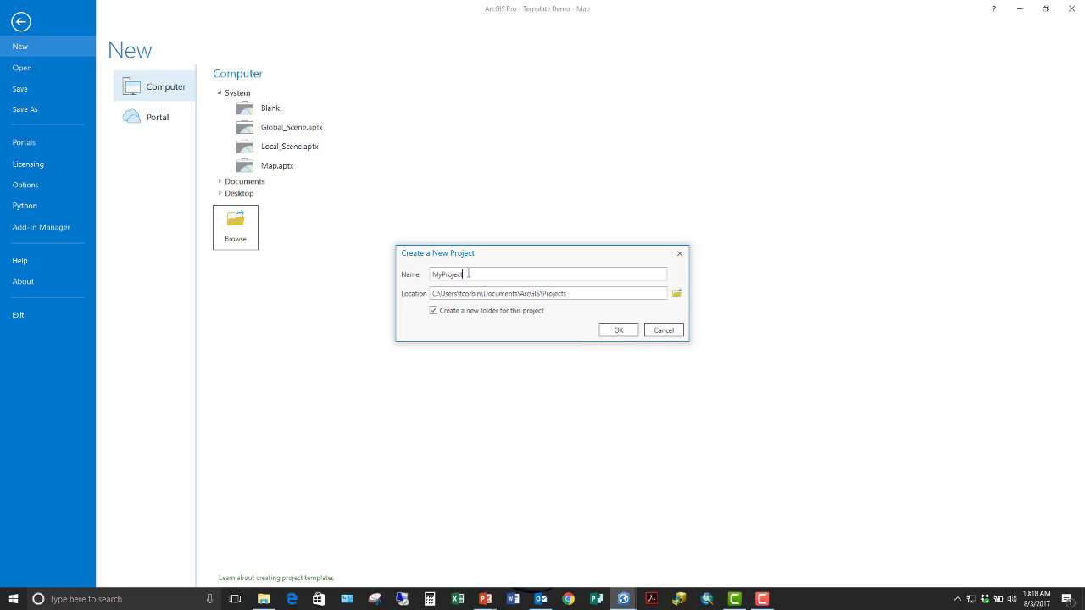
- Name the project "New Project made with template" and create it in its own folder, discarding changes to Template Demo
double_click(439, 278)
type("t")
type("ew PRojec")
type("t made with template")
left_click(631, 335)
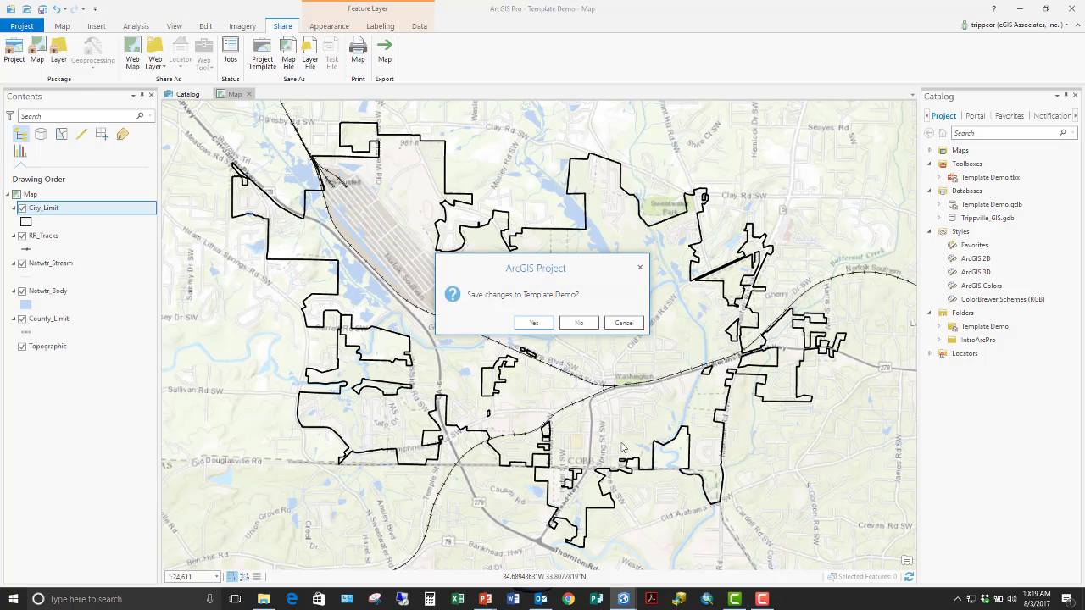
left_click(588, 325)
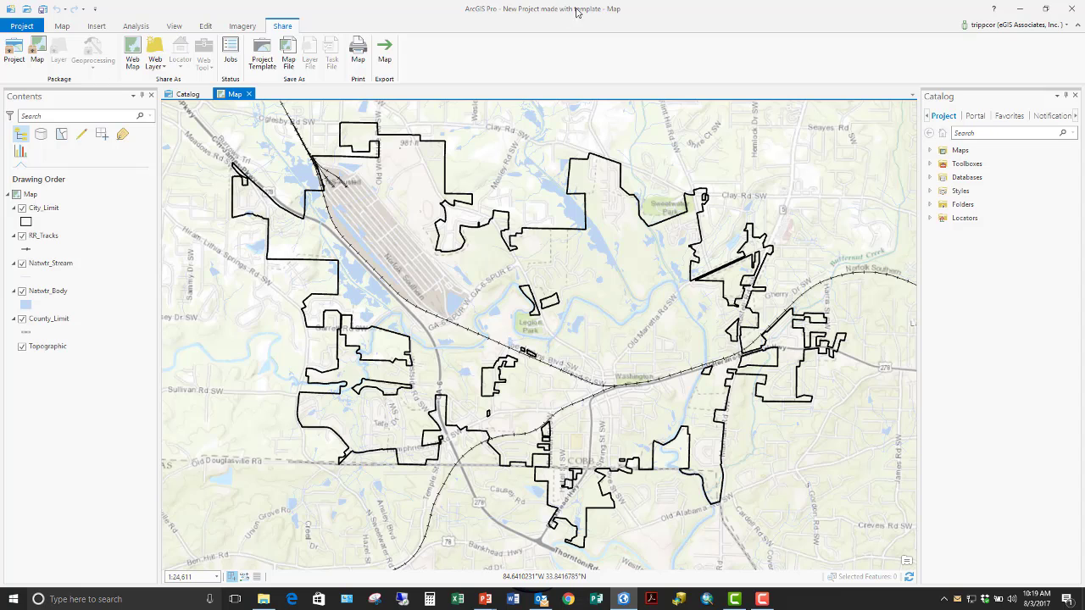
- Examine the new project's maps and databases in the catalog, down to the feature classes of the Base dataset in trippville_gis.gdb
left_click(930, 150)
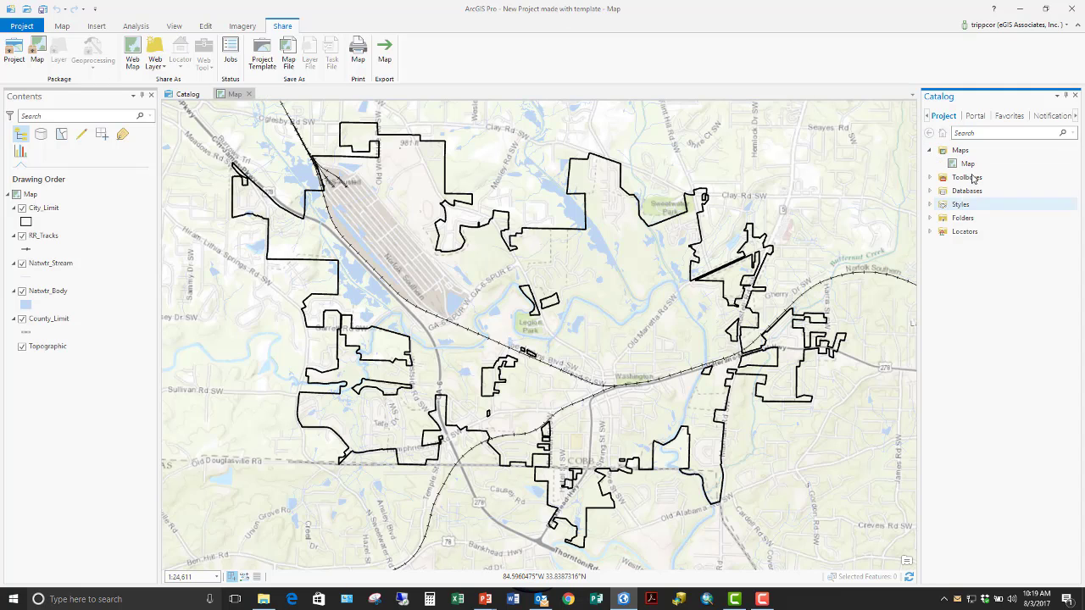
left_click(967, 163)
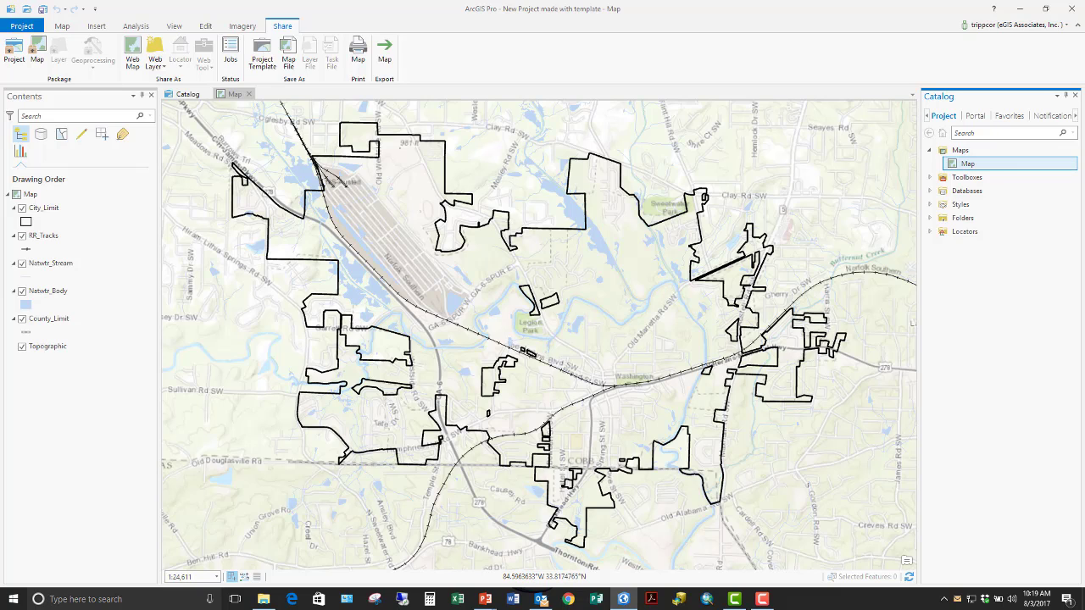
left_click(929, 192)
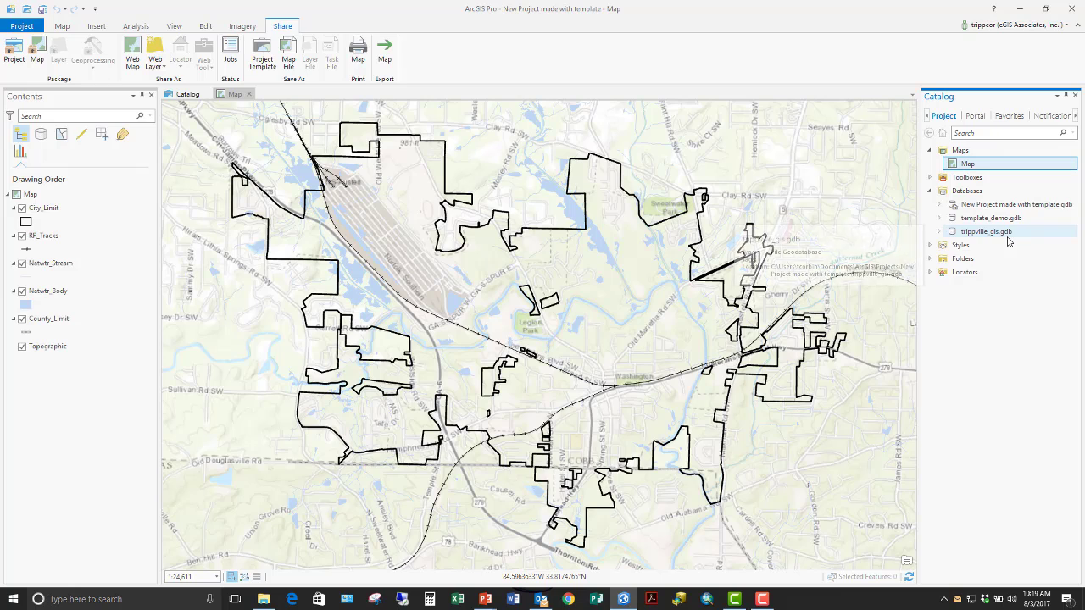
mouse_move(1010, 205)
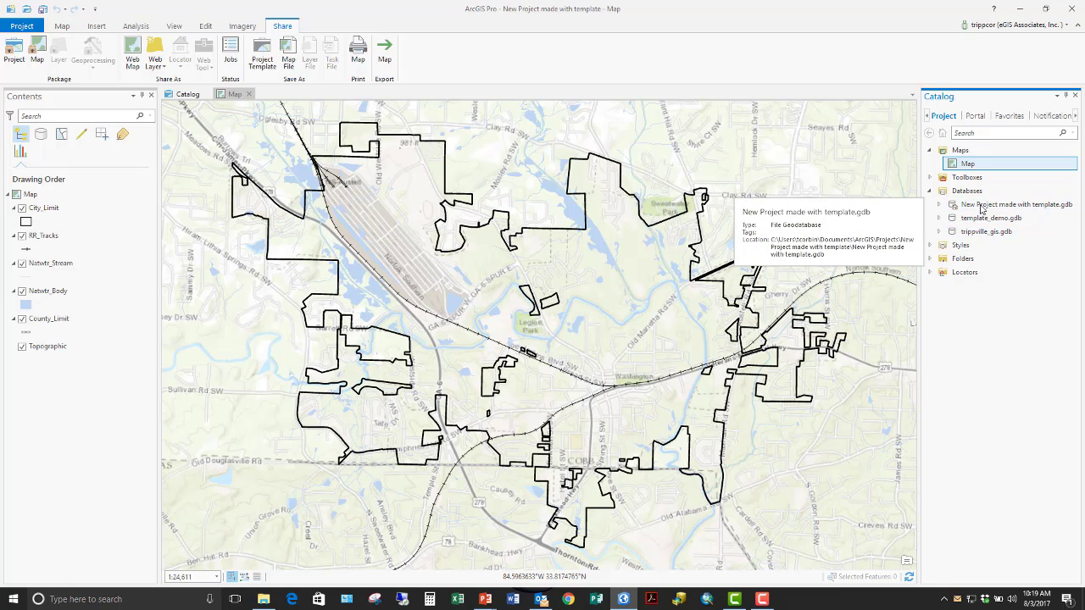
mouse_move(974, 226)
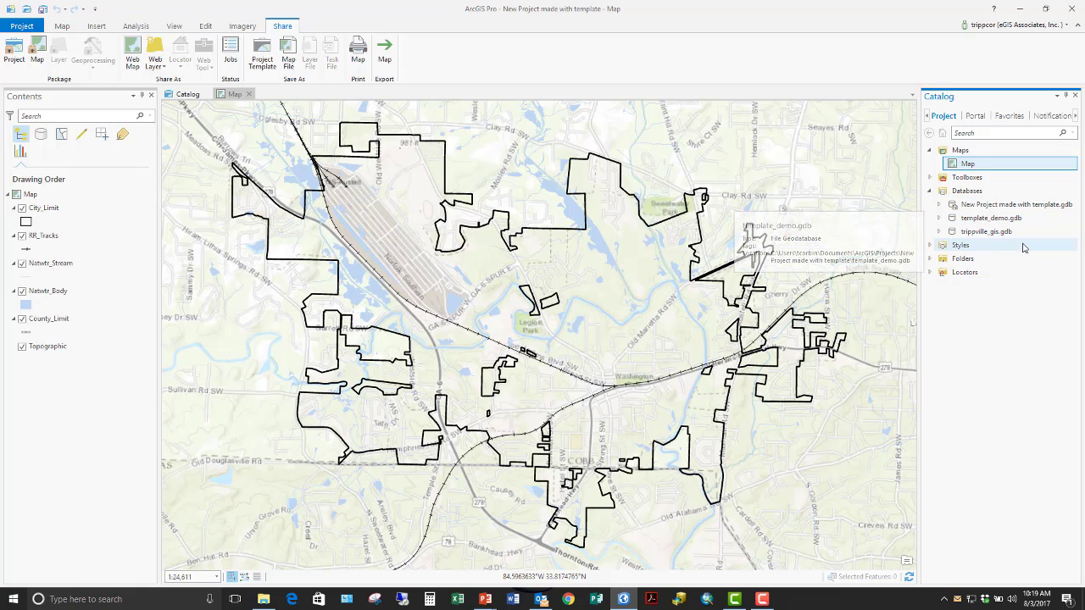
left_click(939, 233)
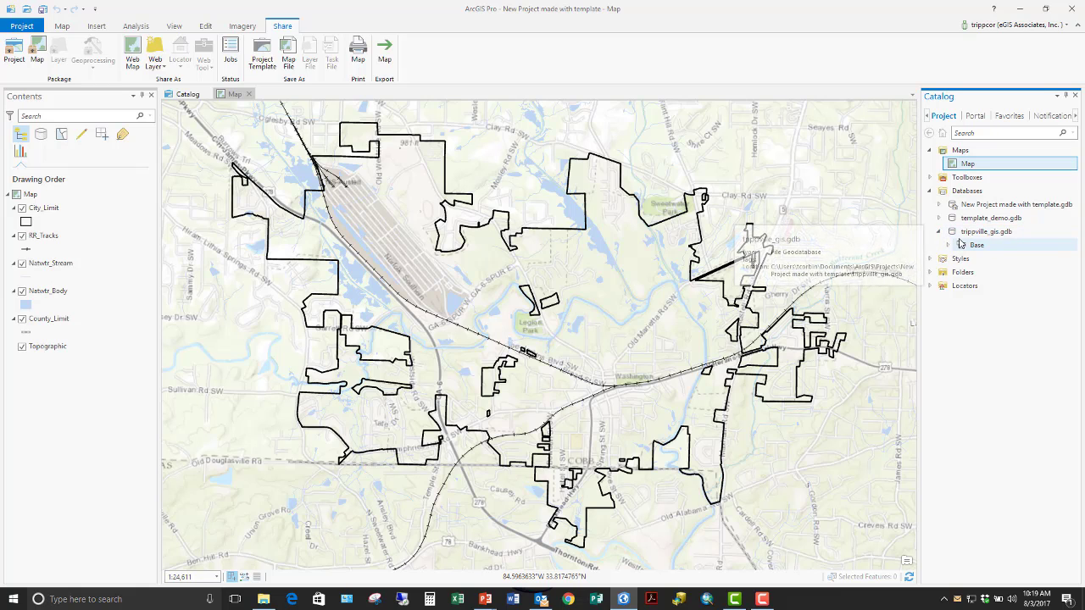
left_click(940, 231)
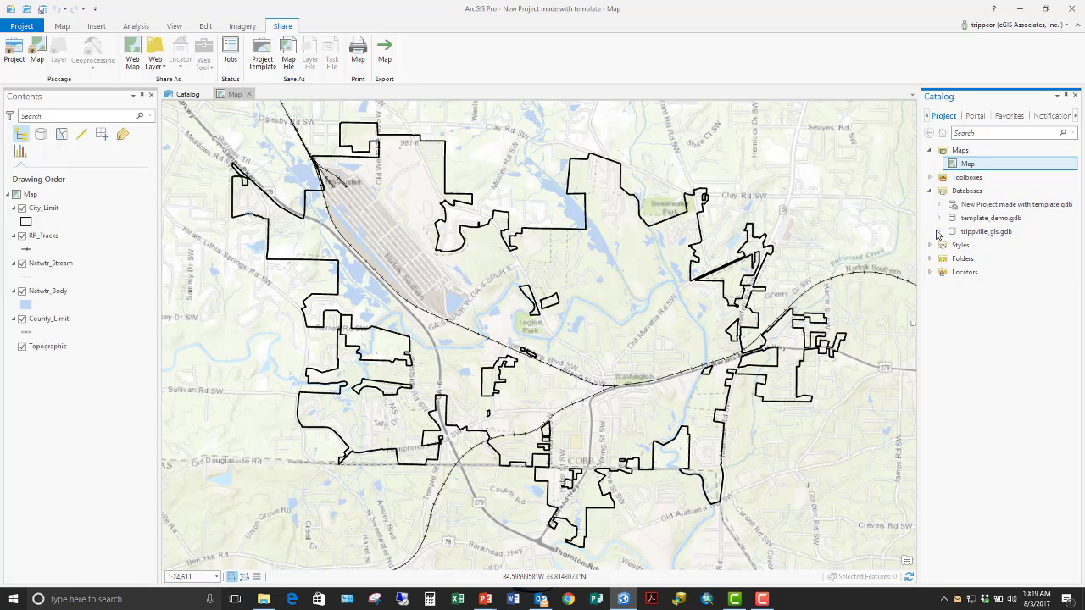
left_click(938, 232)
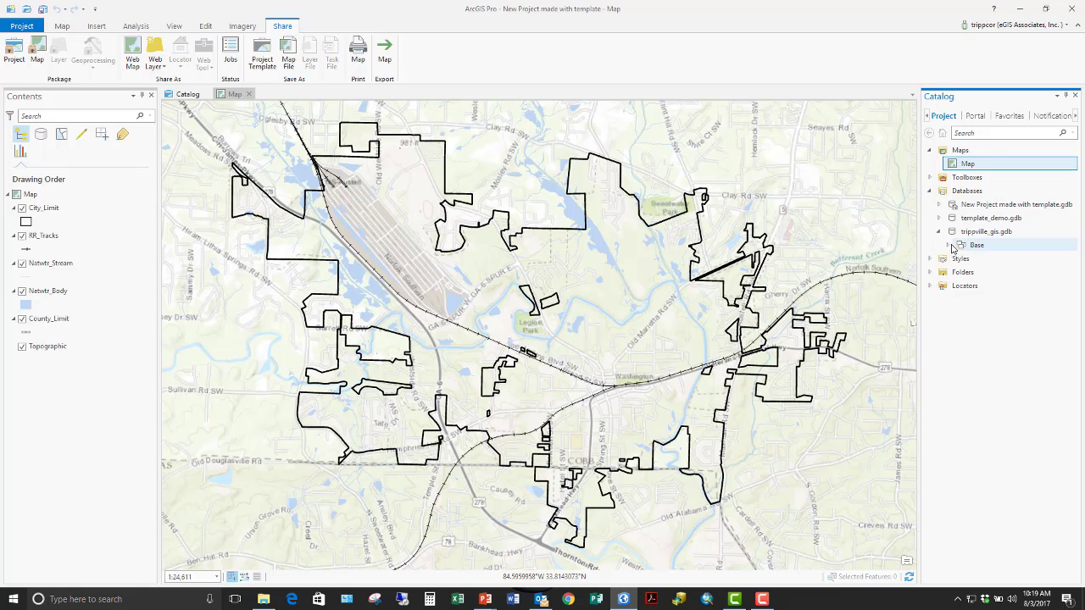
left_click(947, 245)
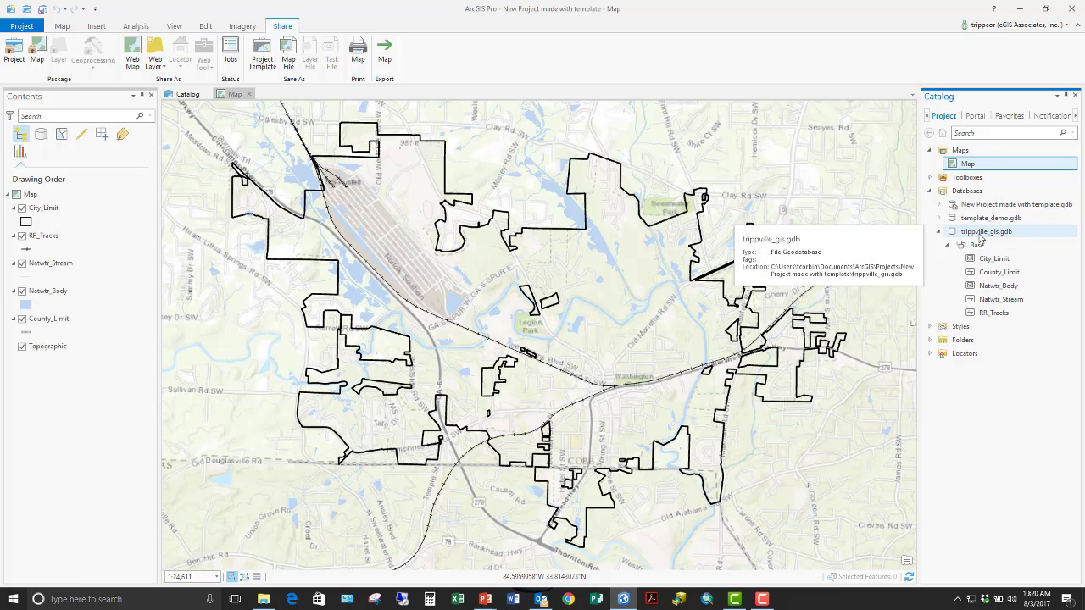
- Switch to File Explorer and locate trippville_gis.gdb in Documents\ArcGIS\Projects\New Project made with template
left_click(263, 599)
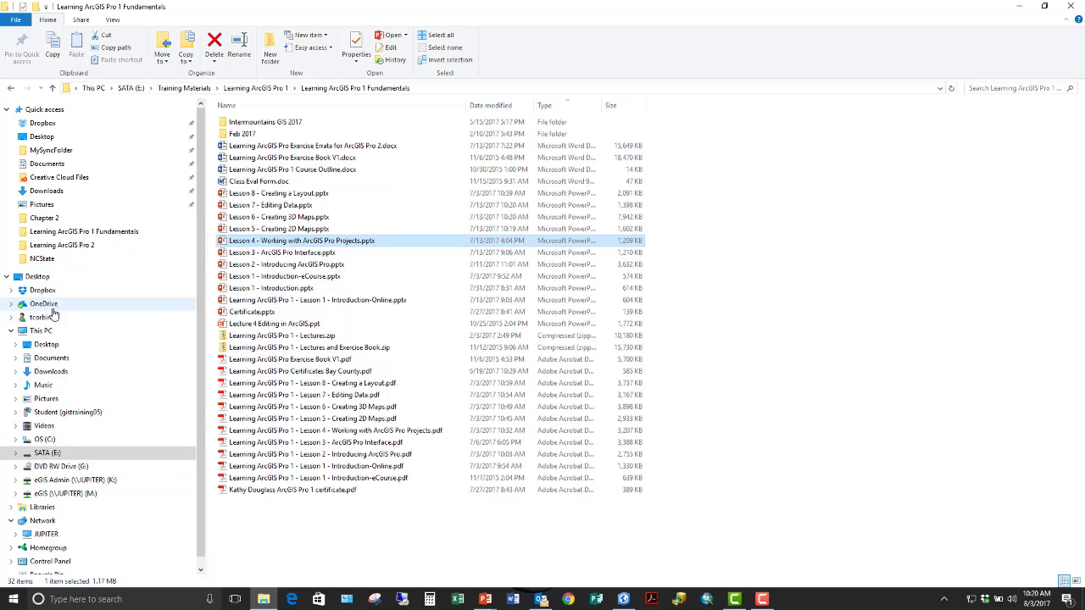
left_click(51, 358)
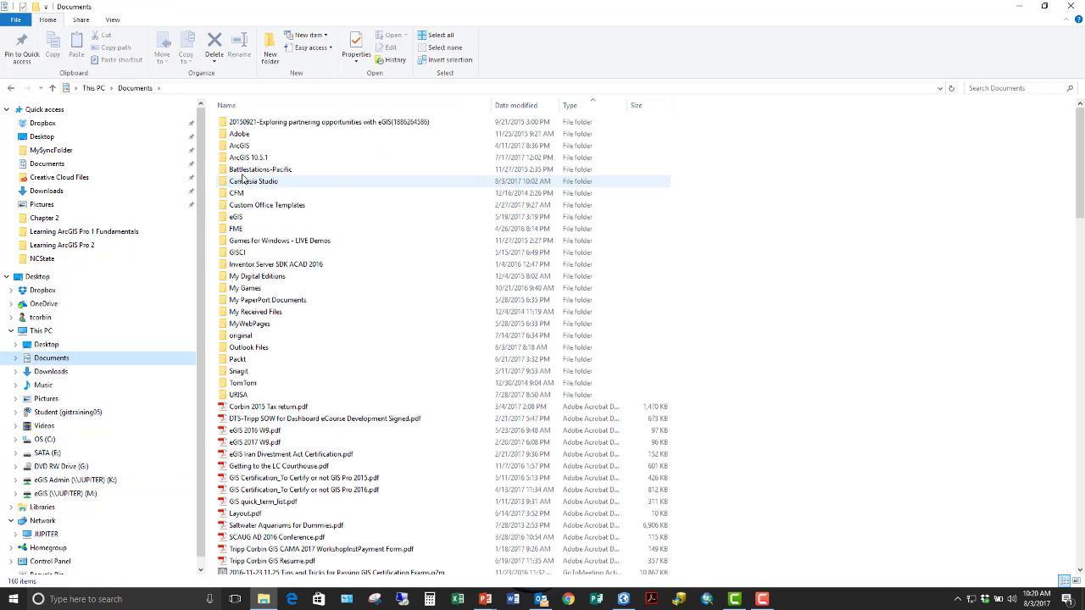
double_click(240, 145)
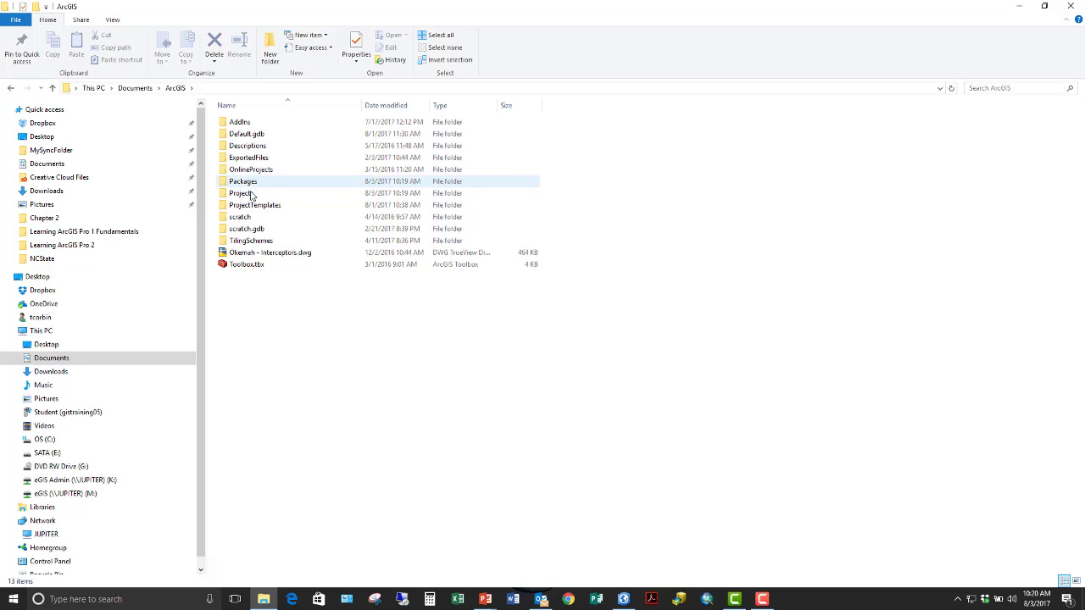
double_click(245, 193)
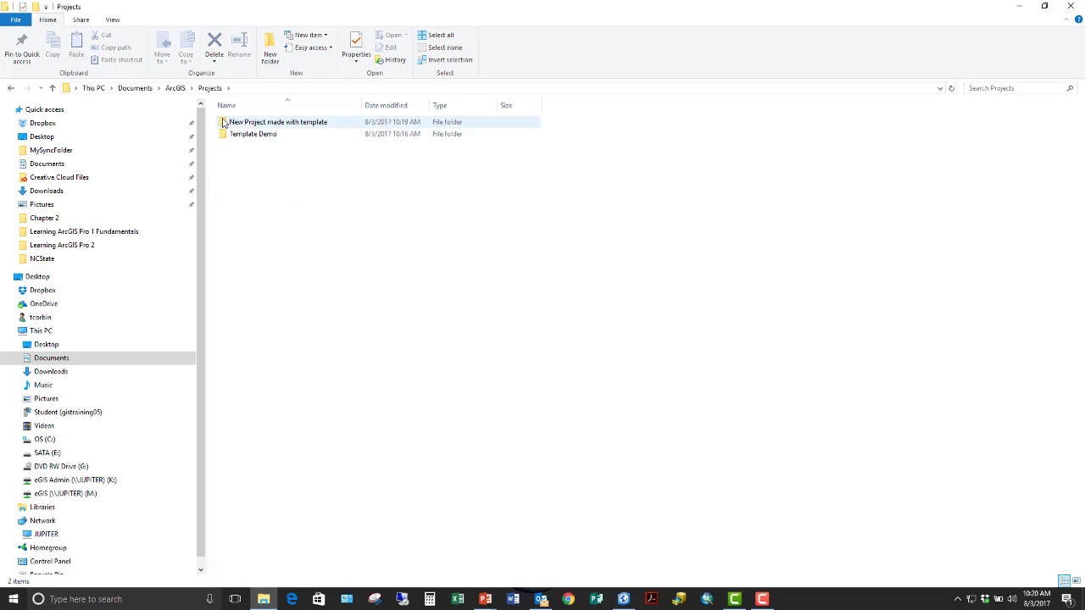
left_click(290, 123)
double_click(290, 123)
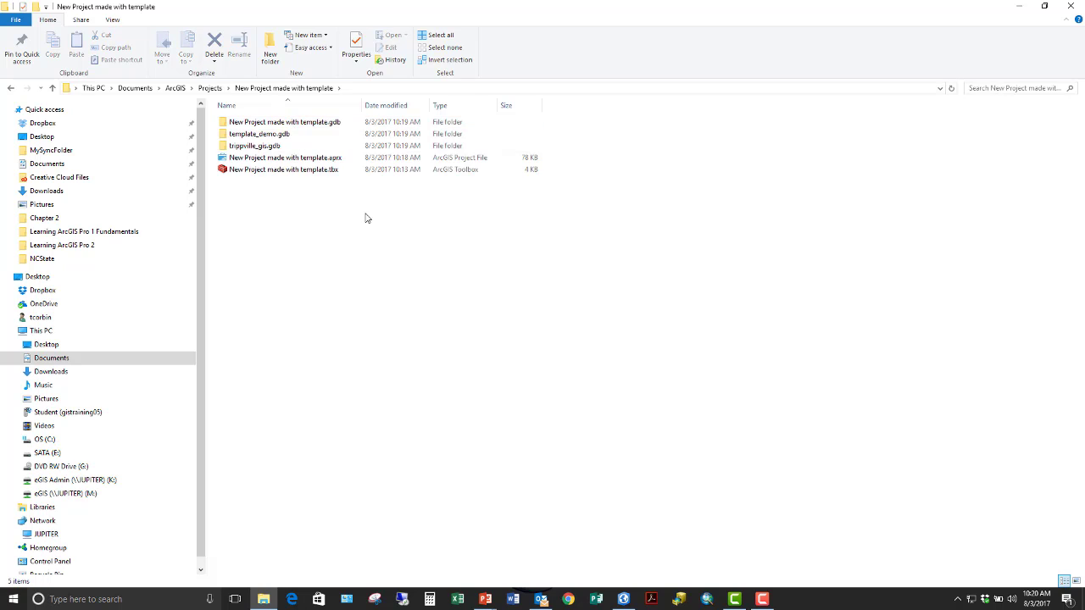
left_click(254, 146)
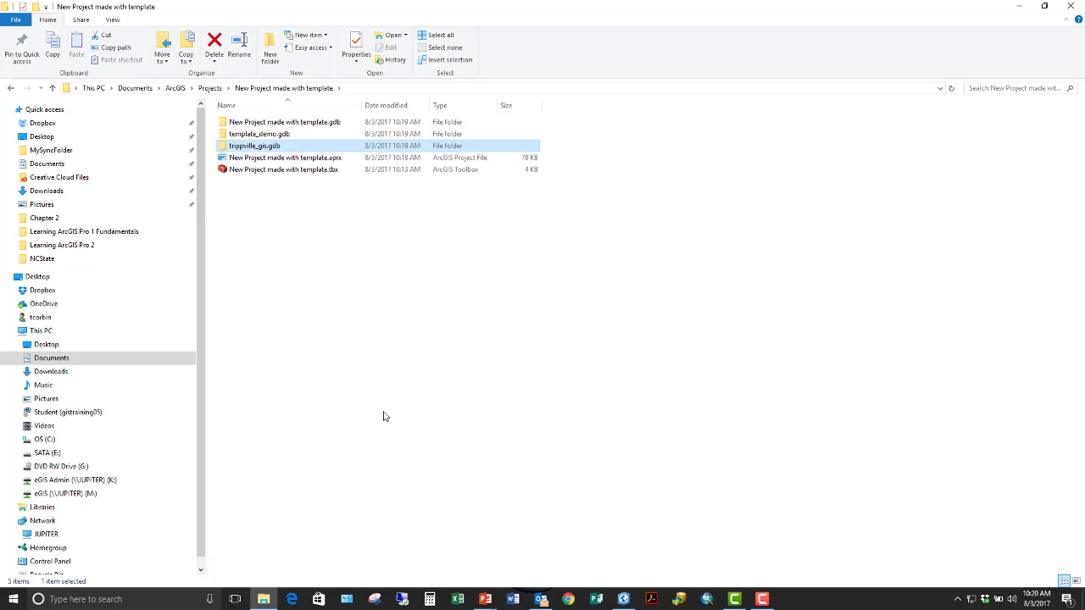
- Locate the original Trippville_GIS.gdb in C:\Student\IntroArcPro\Databases, and return to ArcGIS Pro
left_click(73, 440)
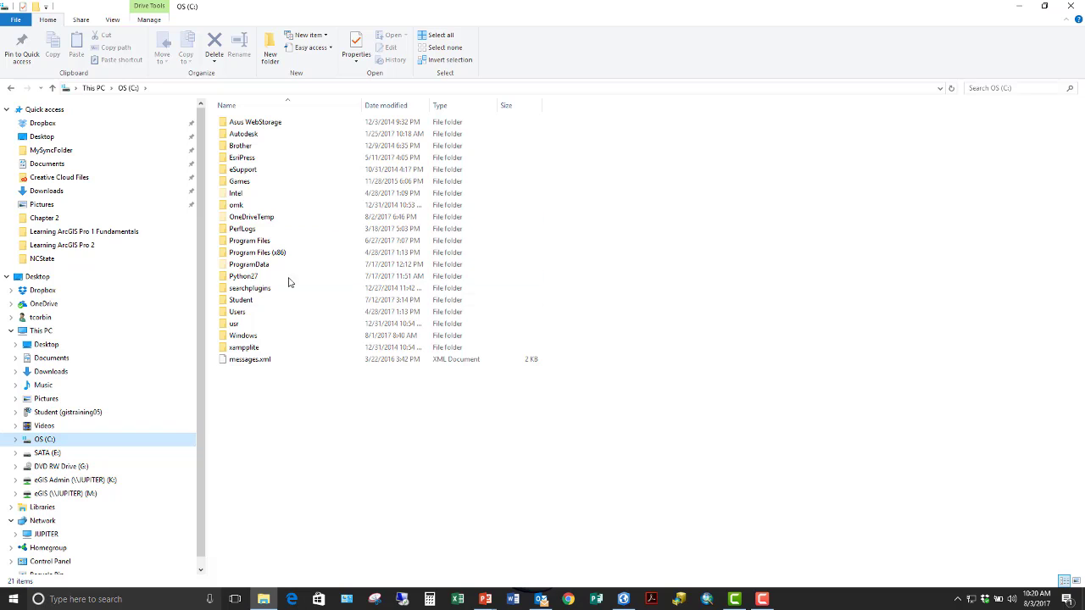
double_click(252, 300)
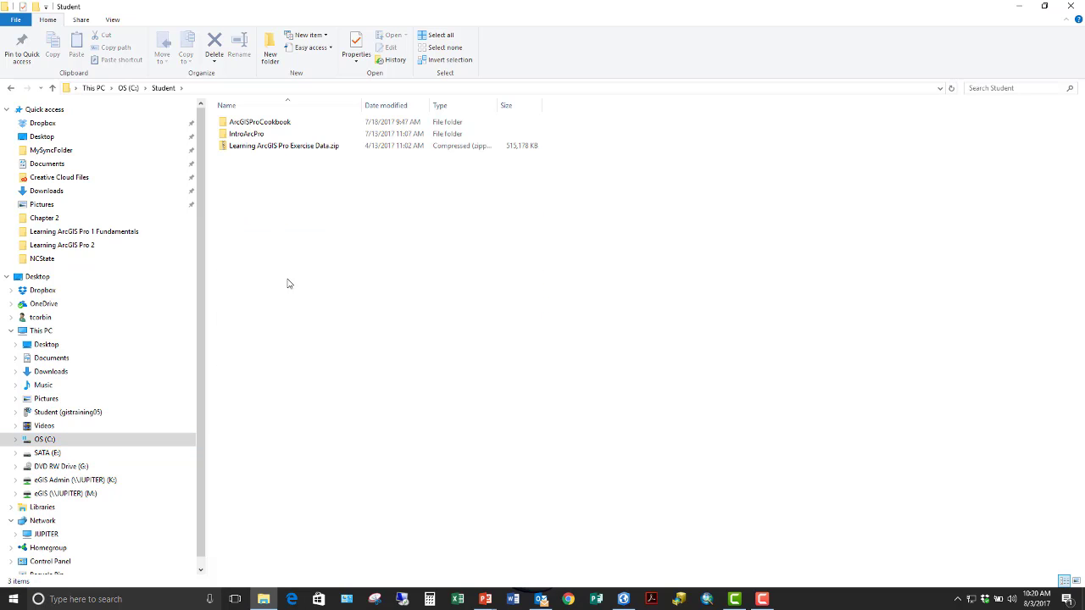
double_click(252, 135)
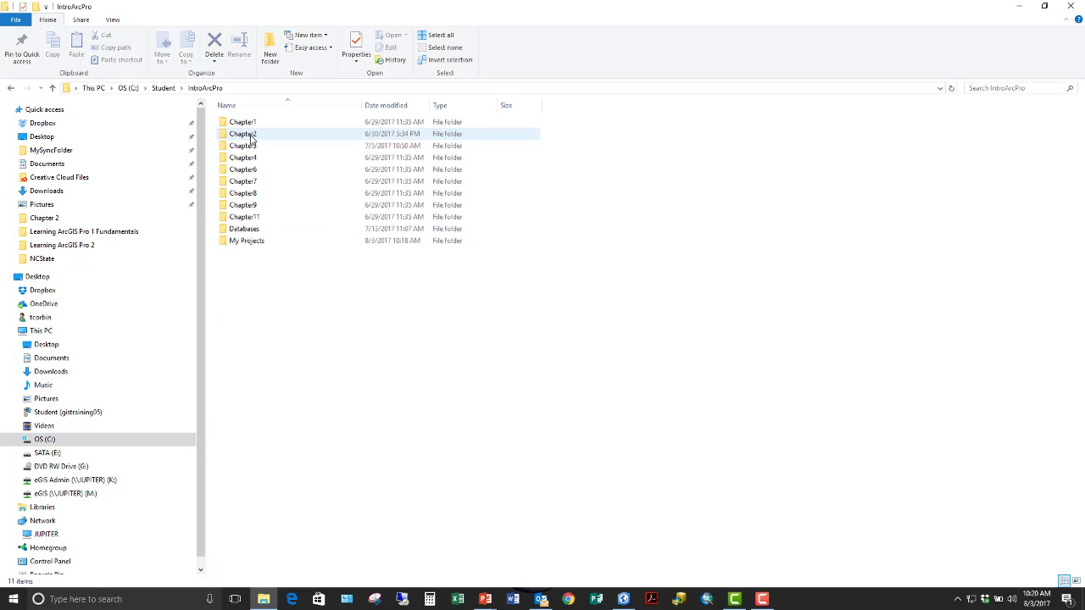
double_click(260, 226)
left_click(254, 134)
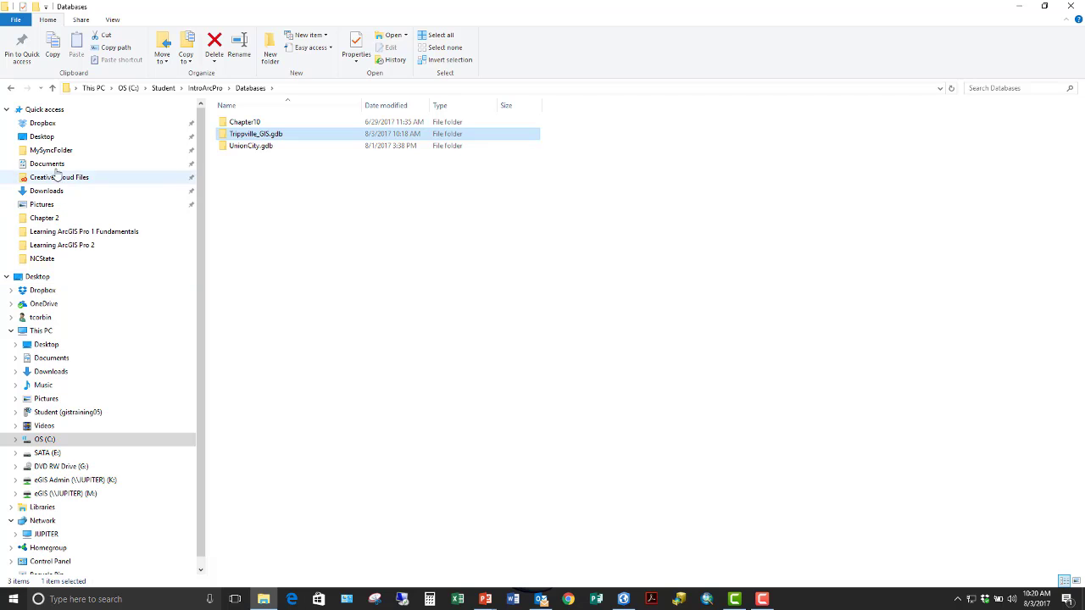
left_click(1019, 6)
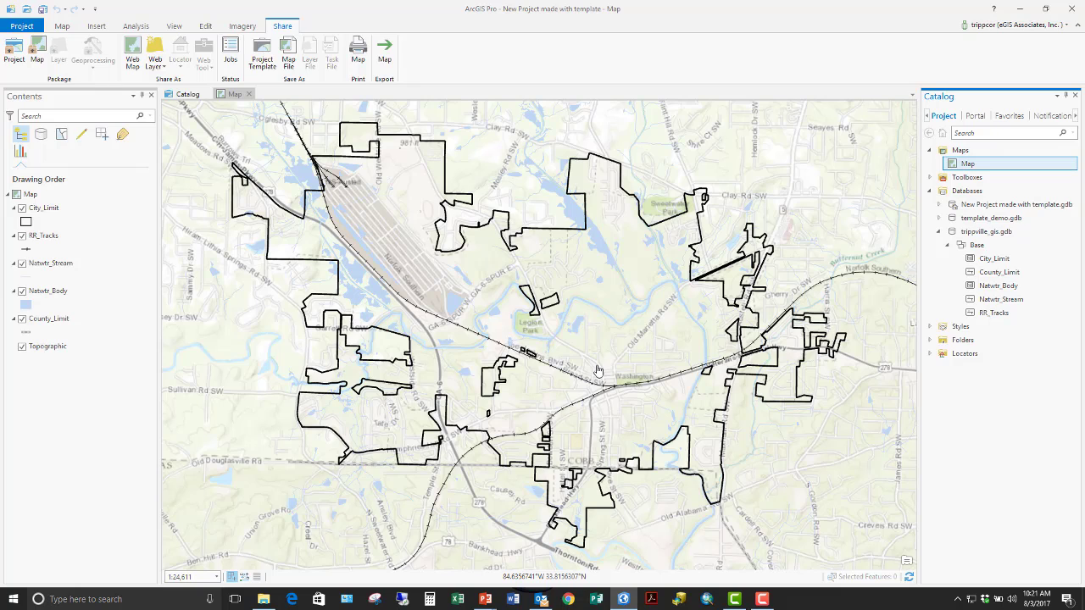
mouse_move(993, 236)
left_click(288, 54)
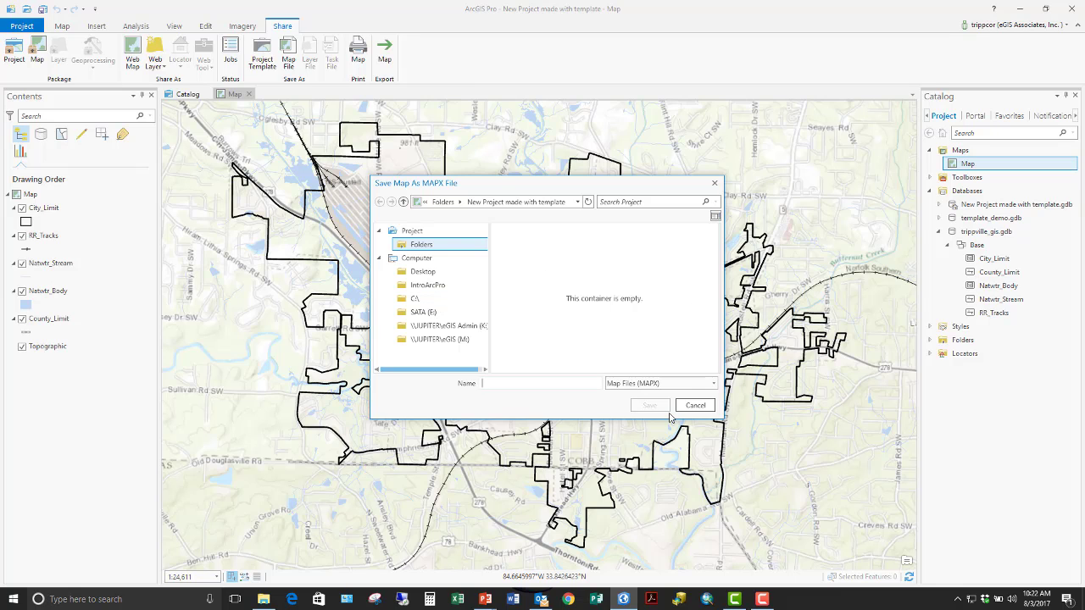
left_click(695, 405)
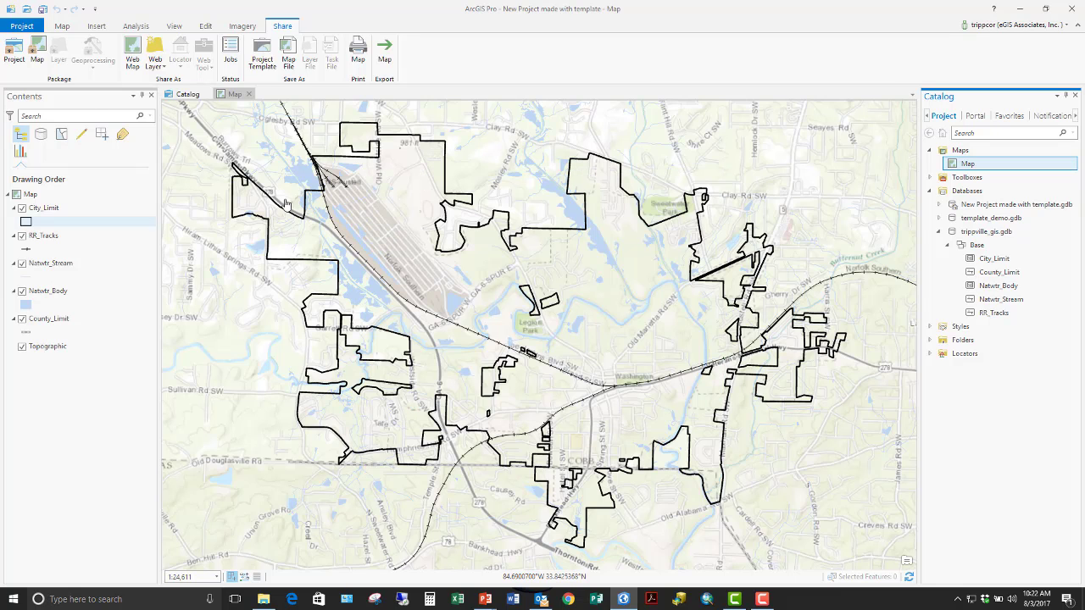
left_click(62, 25)
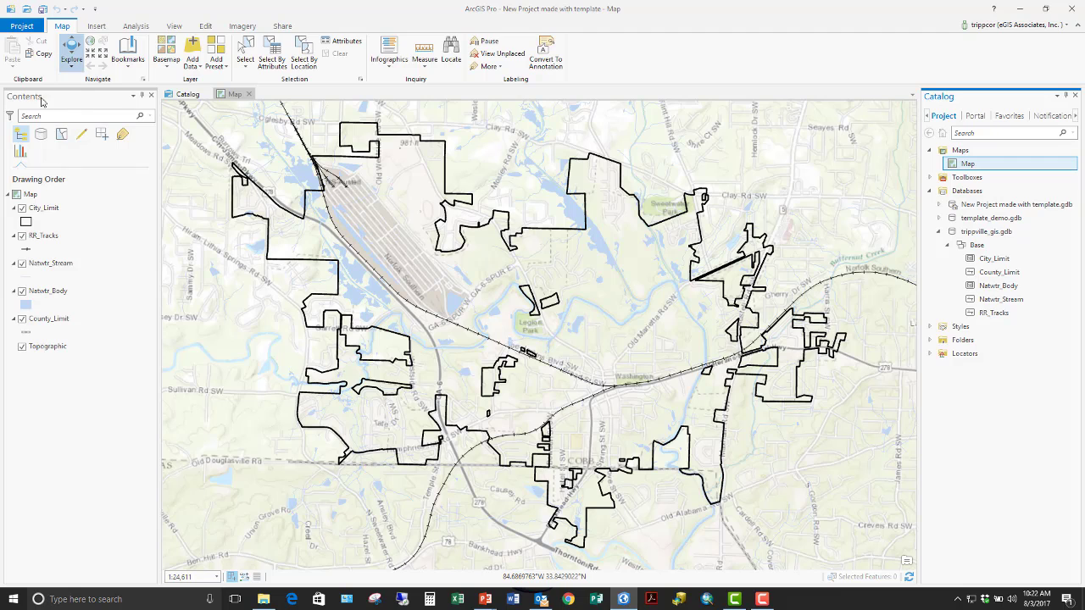
left_click(96, 25)
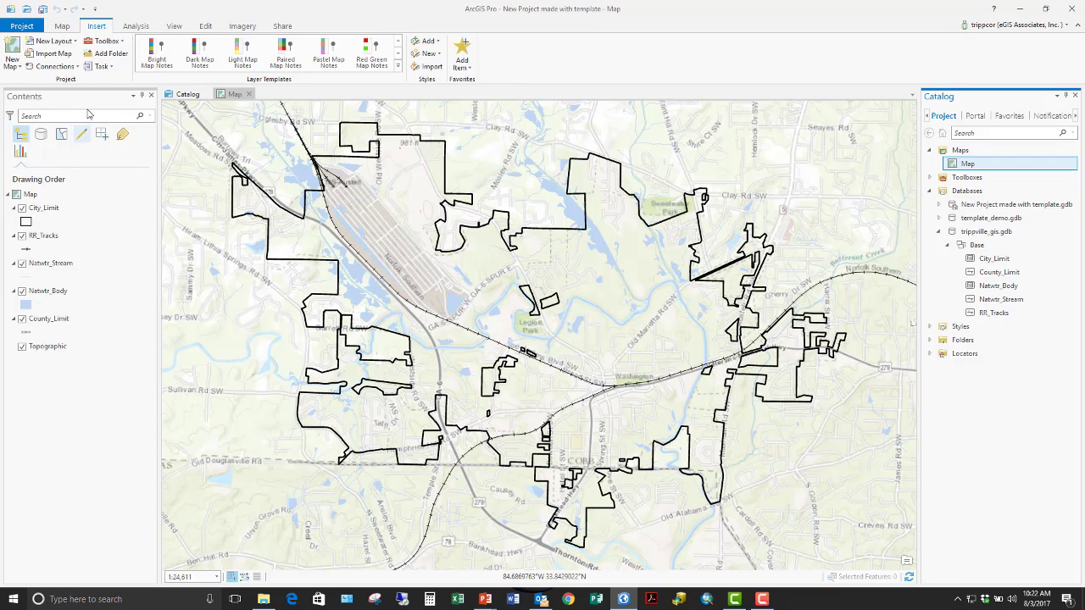
- Start importing a map and browse to the folder C:\Student\IntroArcPro\My Projects
left_click(53, 54)
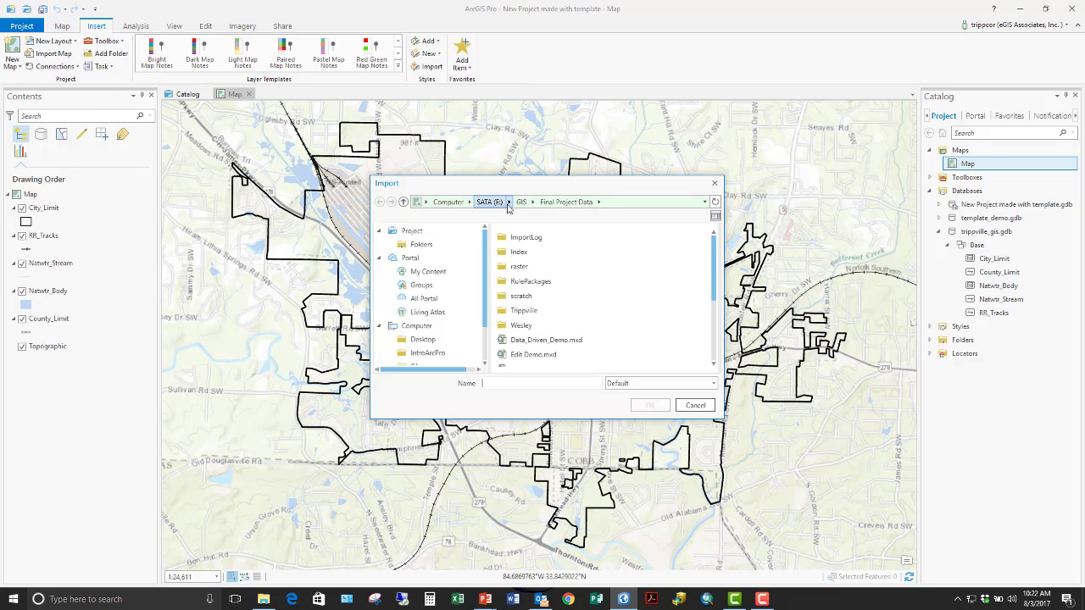
scroll(602, 339, "down", 3)
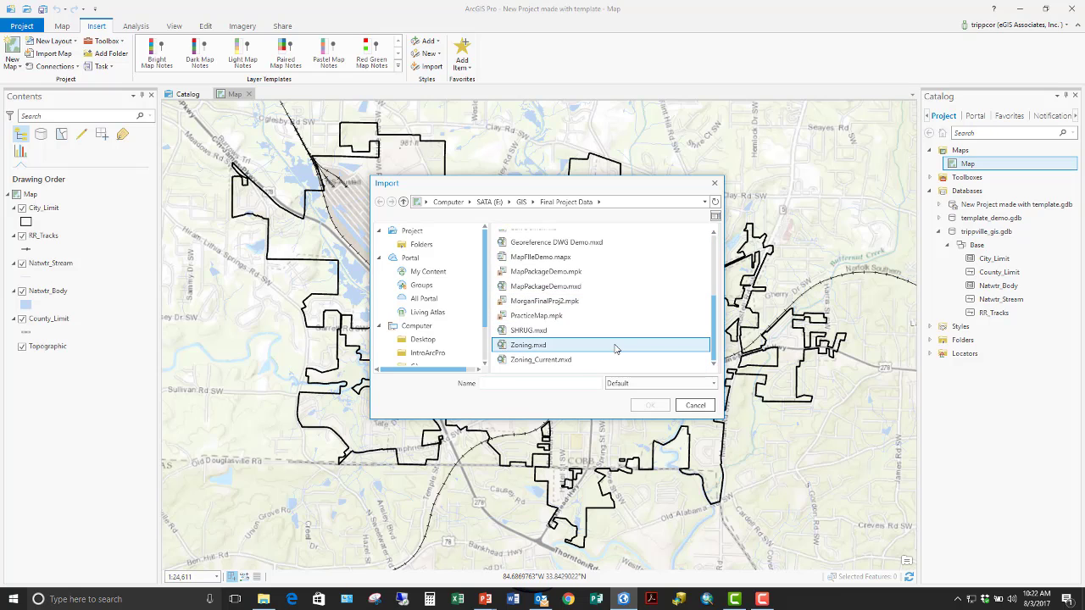
left_click(522, 203)
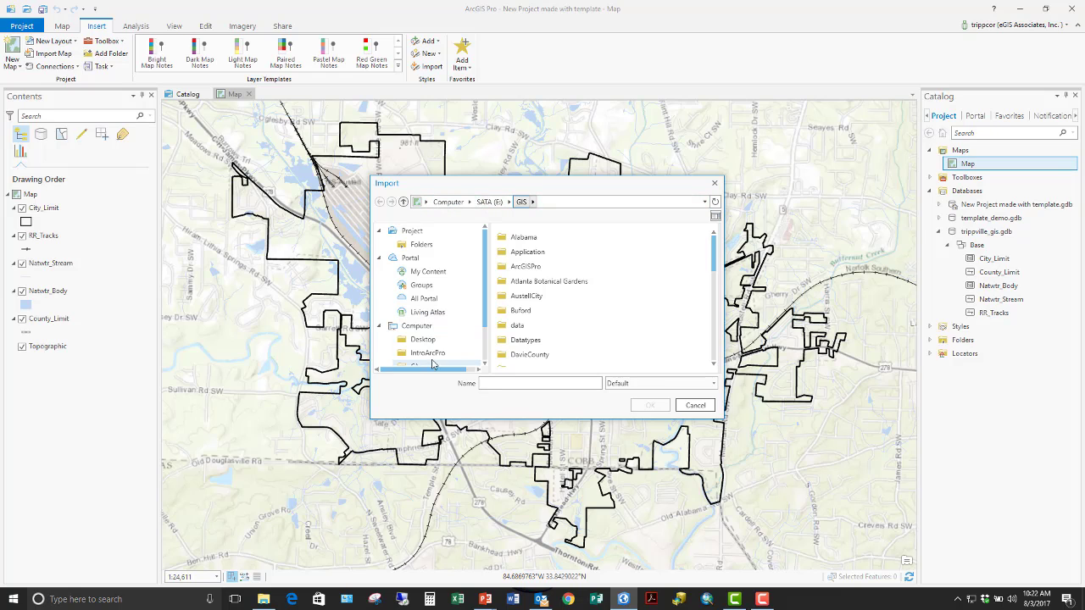
left_click(448, 202)
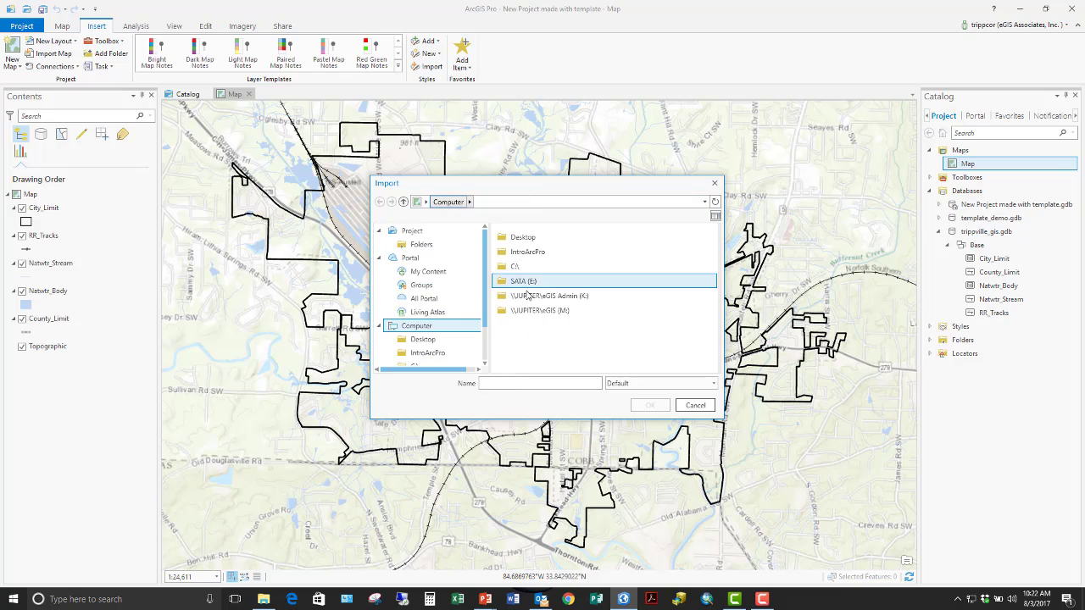
double_click(514, 269)
scroll(540, 326, "down", 2)
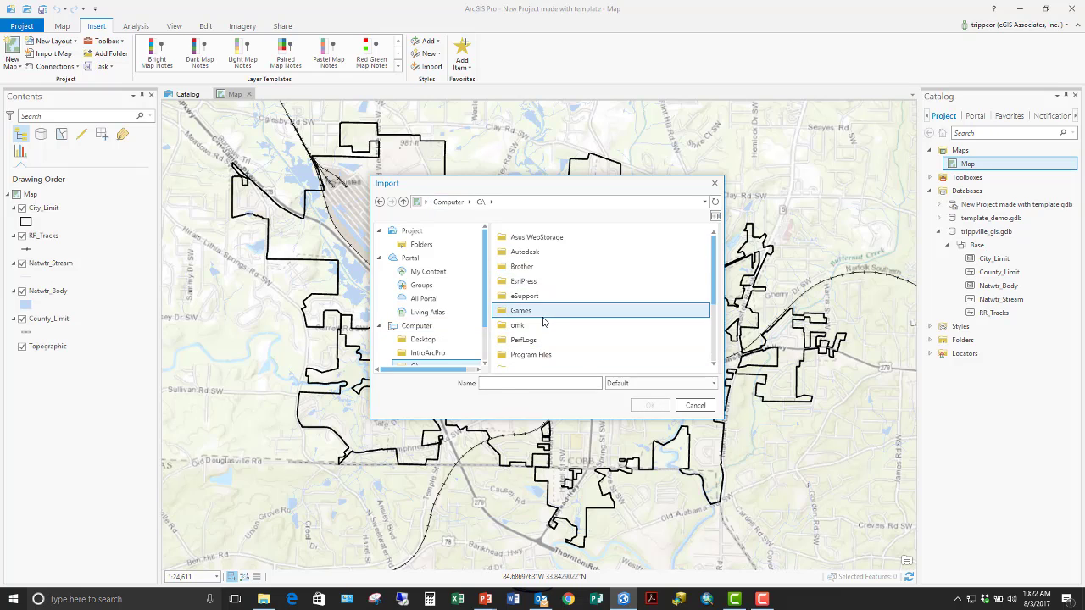
double_click(528, 333)
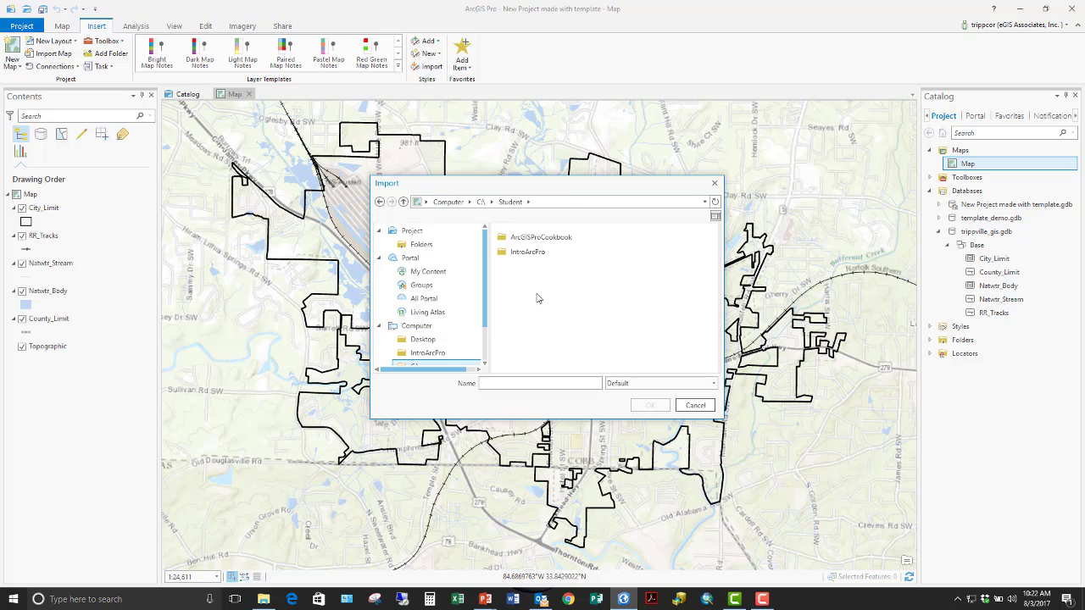
double_click(523, 258)
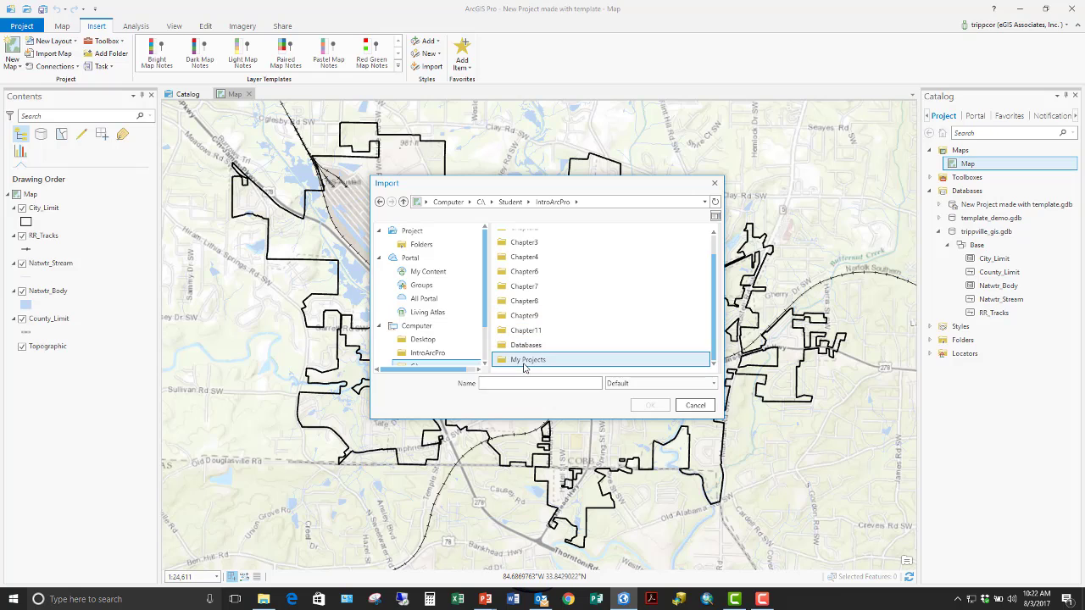
double_click(523, 363)
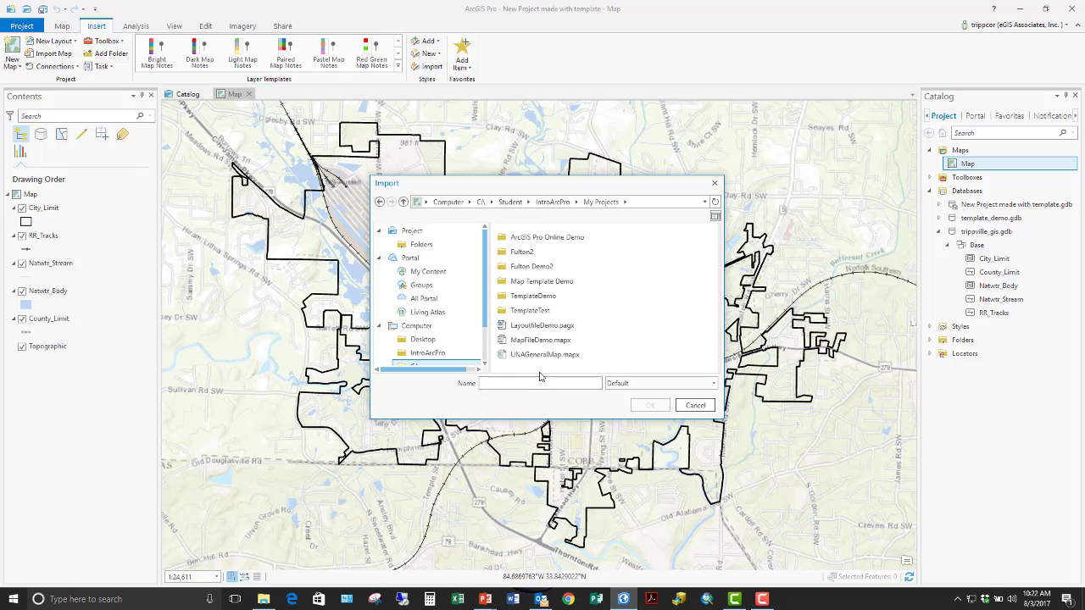
- Import the map file UNAGeneralMap.mapx into the project and list the General map's layers by data source
left_click(527, 357)
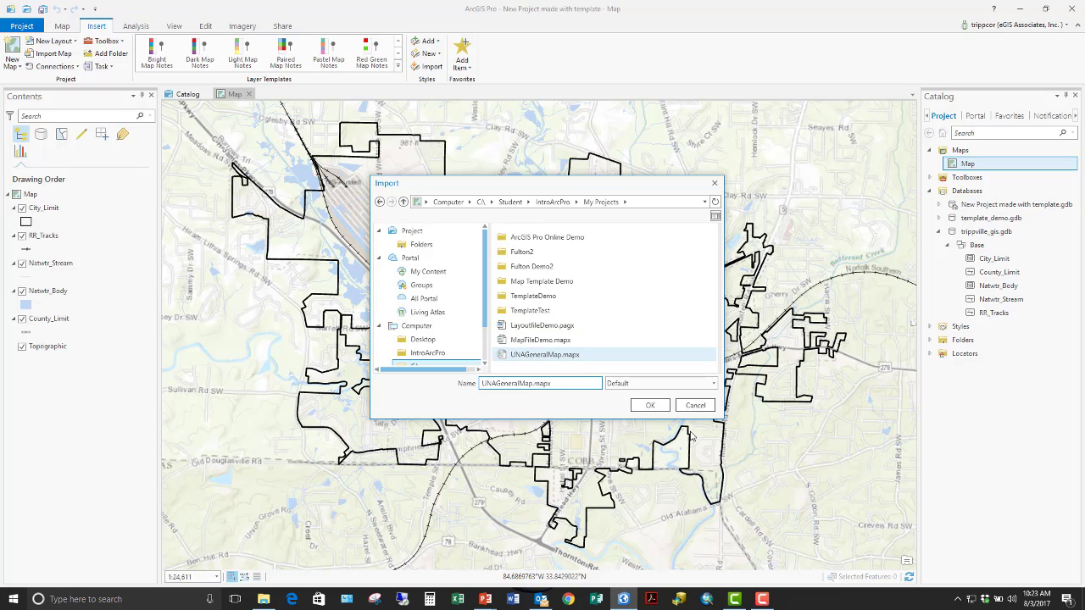
left_click(651, 406)
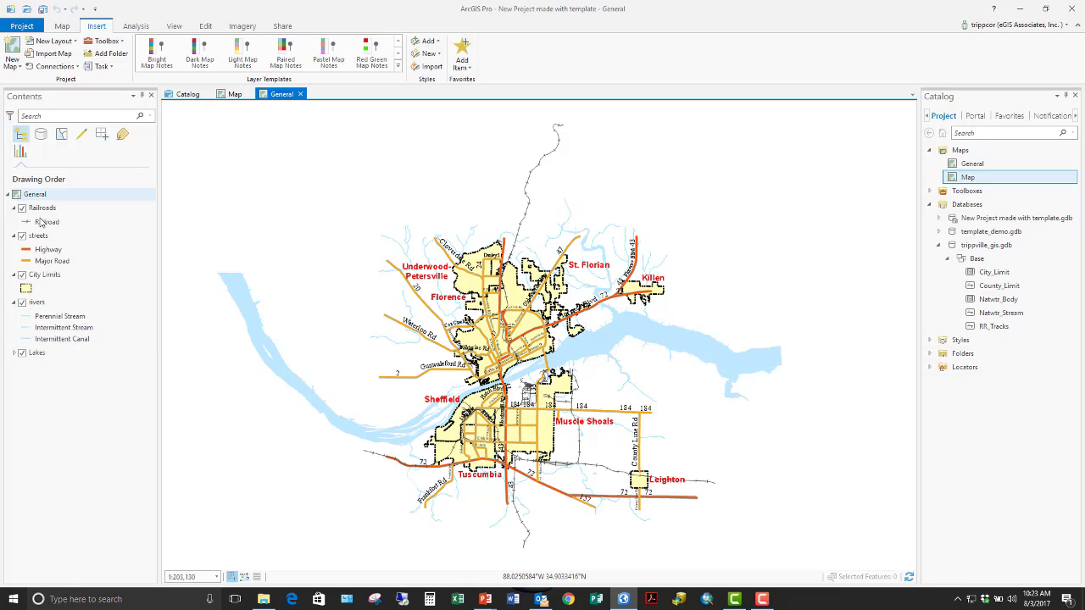
left_click(41, 133)
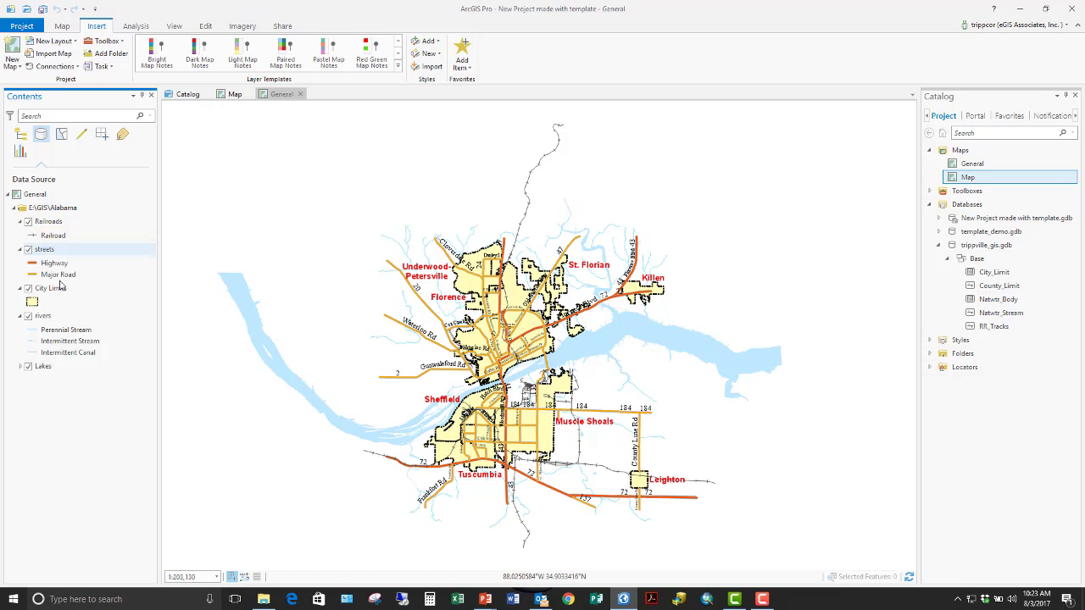